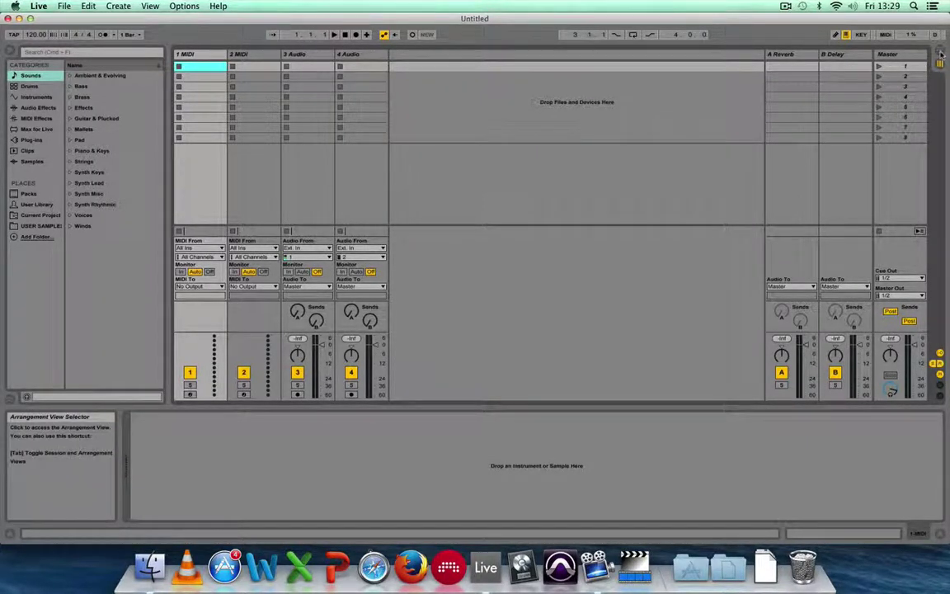
Switch to the Arrangement View and delete both MIDI tracks, keeping only the two audio tracks
left_click(940, 55)
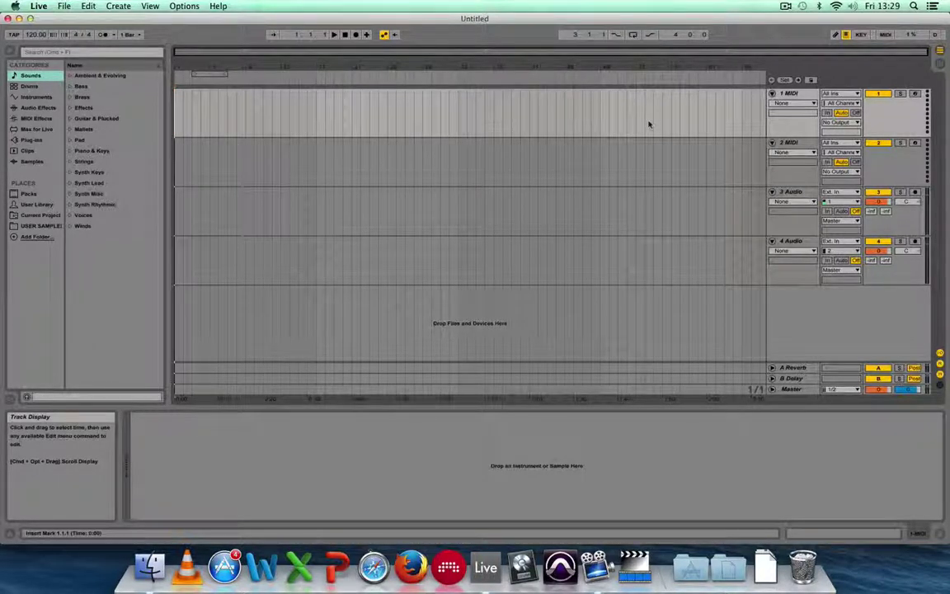
left_click(790, 94)
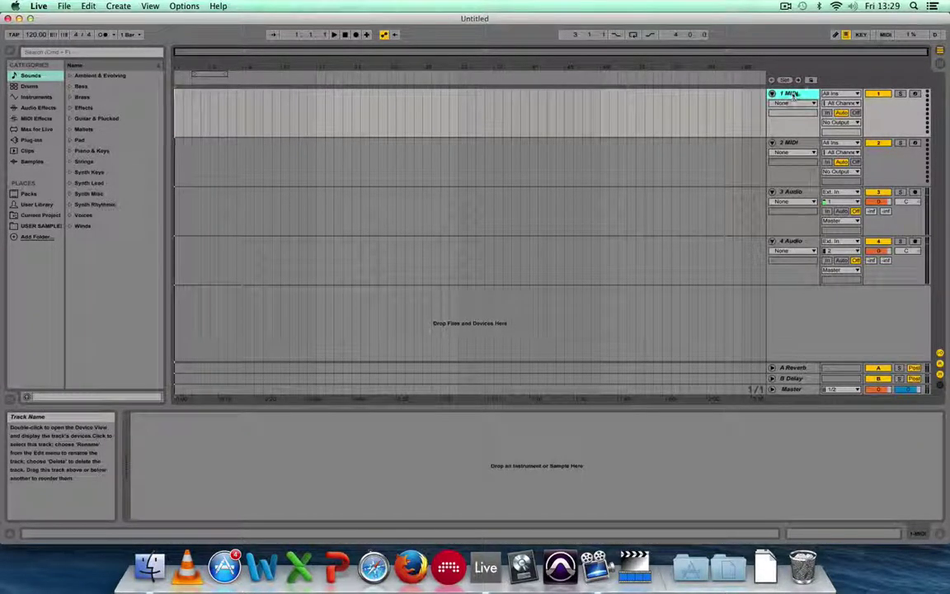
key("Delete")
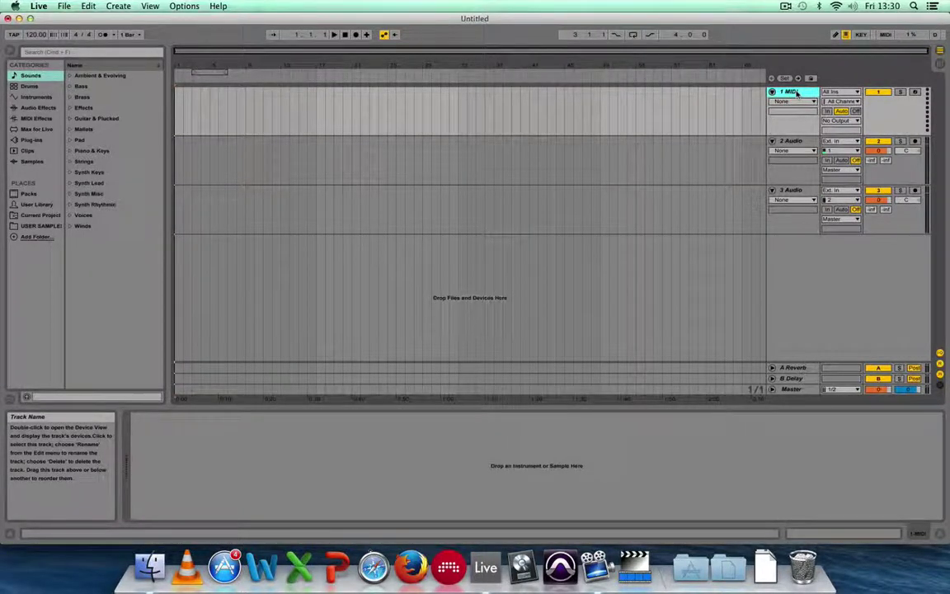
key("Delete")
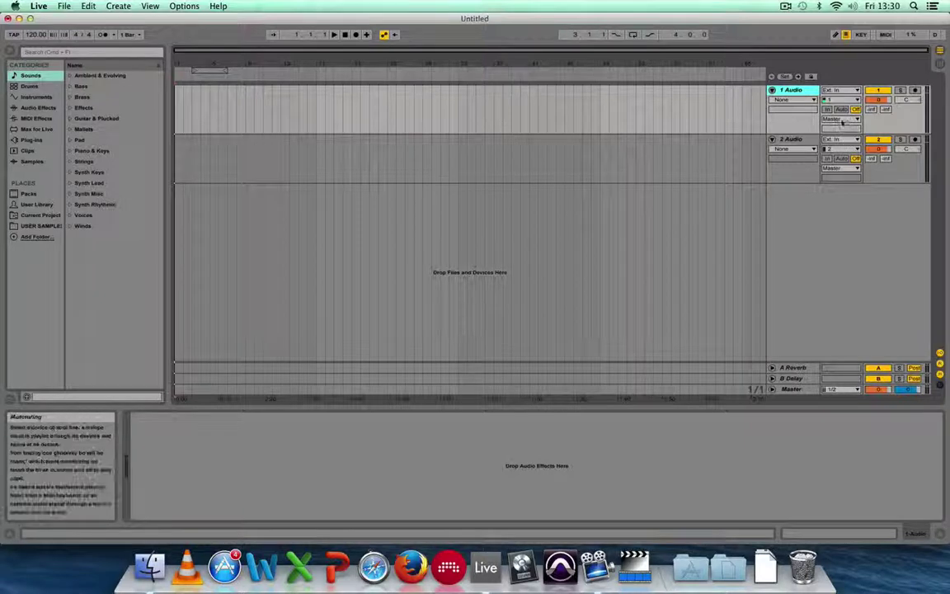
left_click(878, 91)
left_click(878, 91)
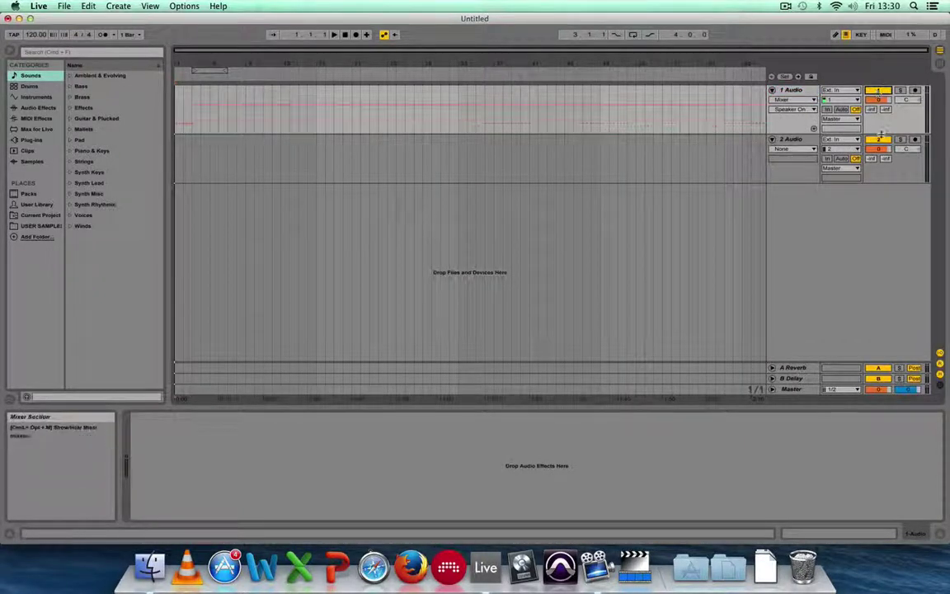
left_click(879, 140)
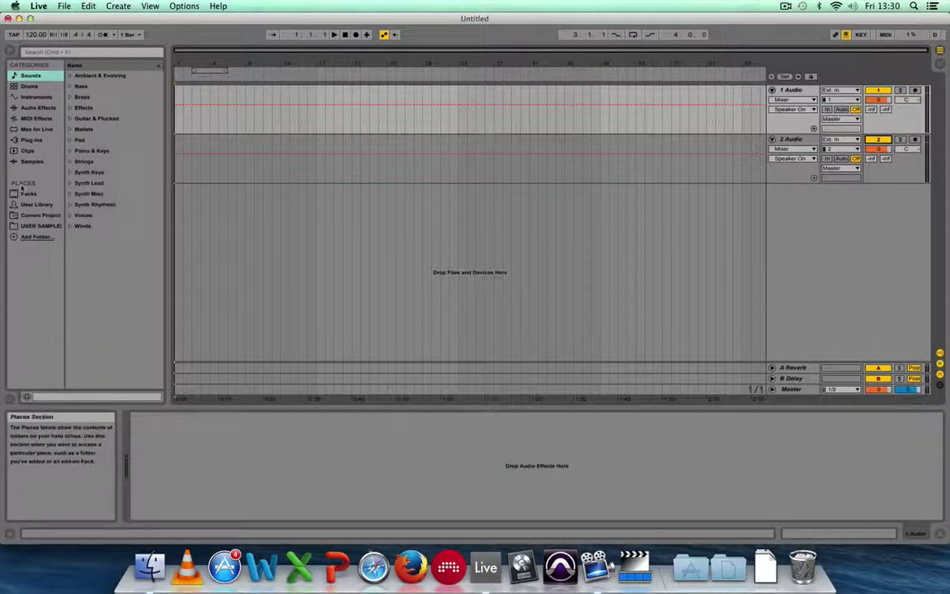
Add the Remix Tracks folder from the Desktop to the browser's places
left_click(34, 238)
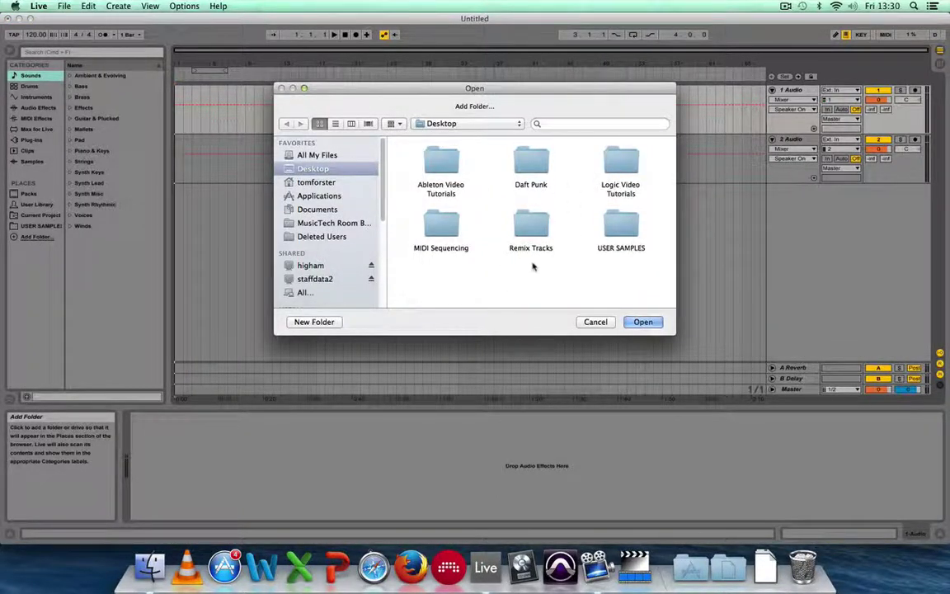
left_click(531, 230)
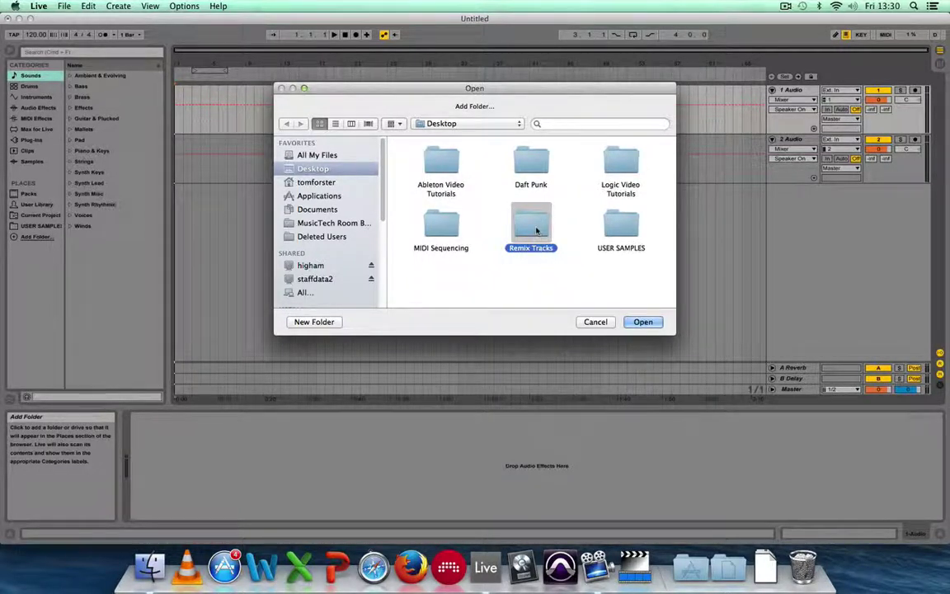
left_click(643, 322)
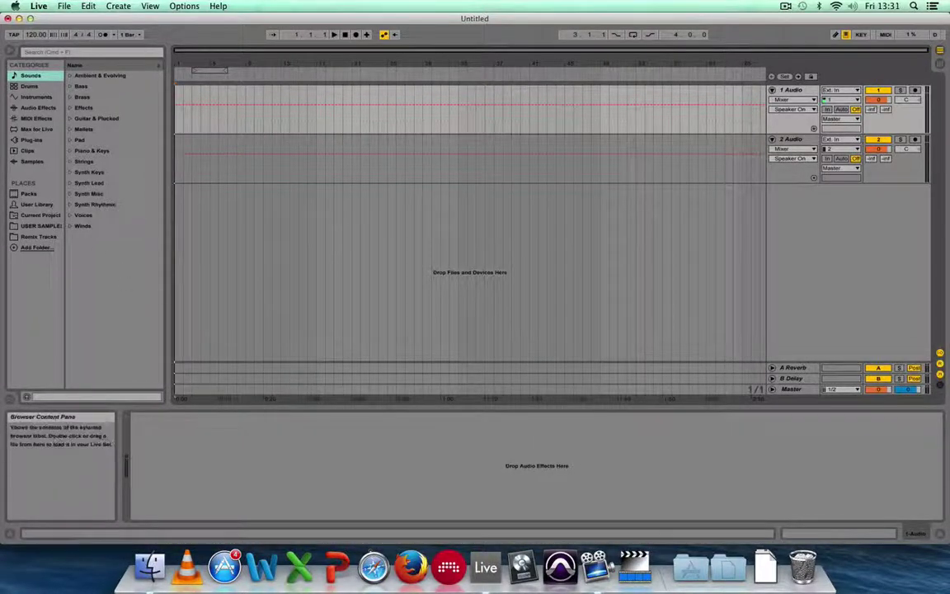
Place "Eddie Johns - More Spell on You" from Remix Tracks at the start of track 1 Audio and show its clip properties
left_click(33, 237)
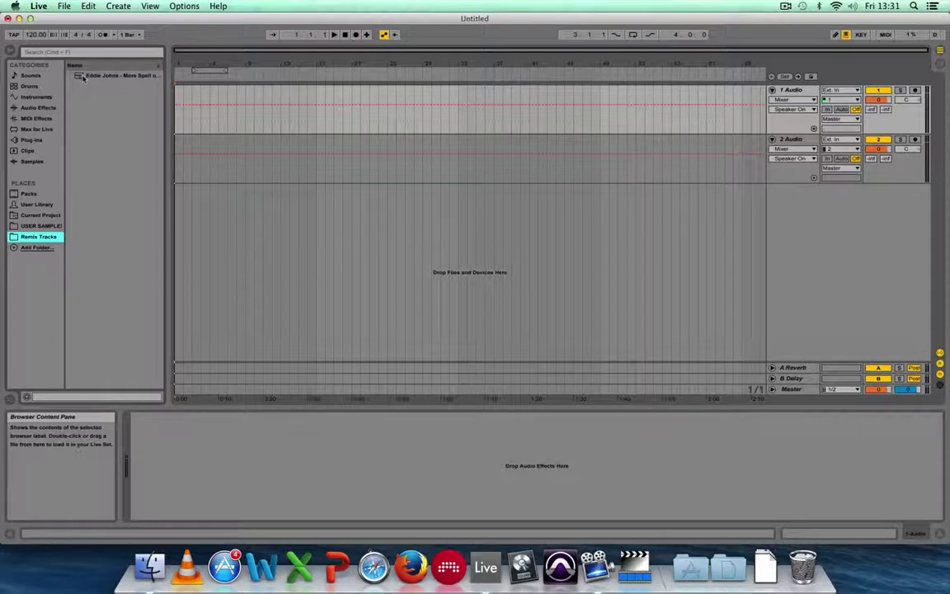
left_click_drag(82, 78, 177, 111)
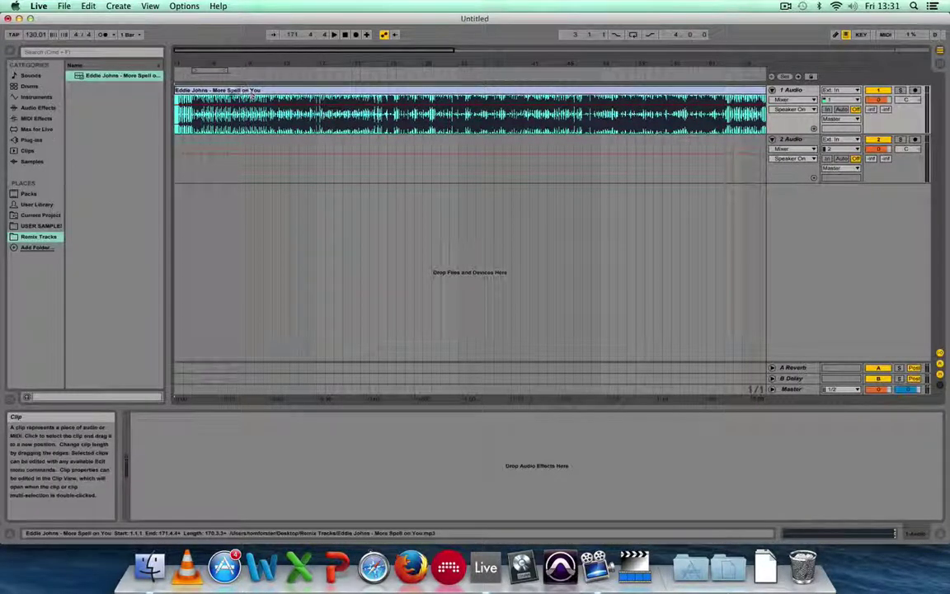
double_click(210, 91)
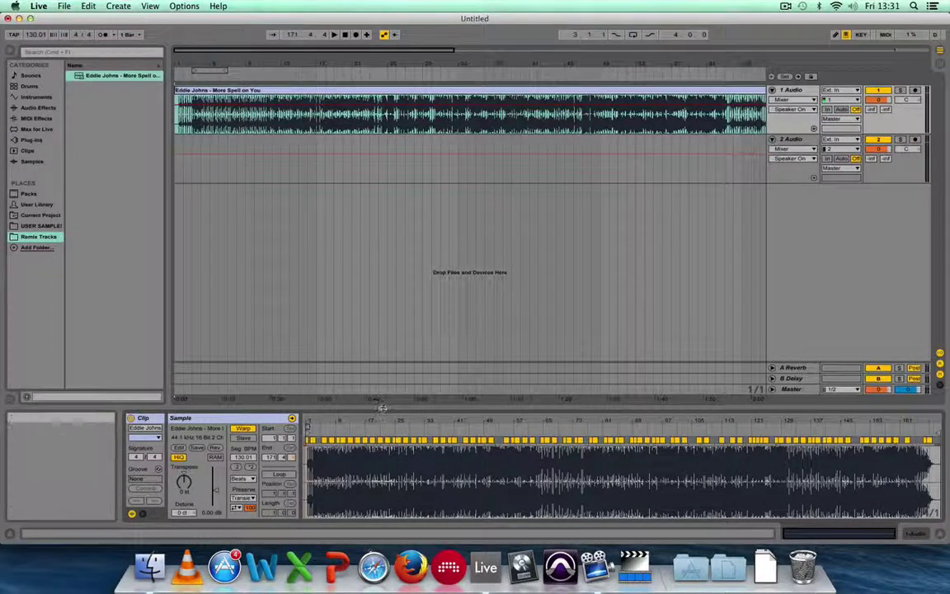
Enlarge the sample editor around the clip's start and play the opening bars to locate the first beat
left_click_drag(382, 406, 401, 180)
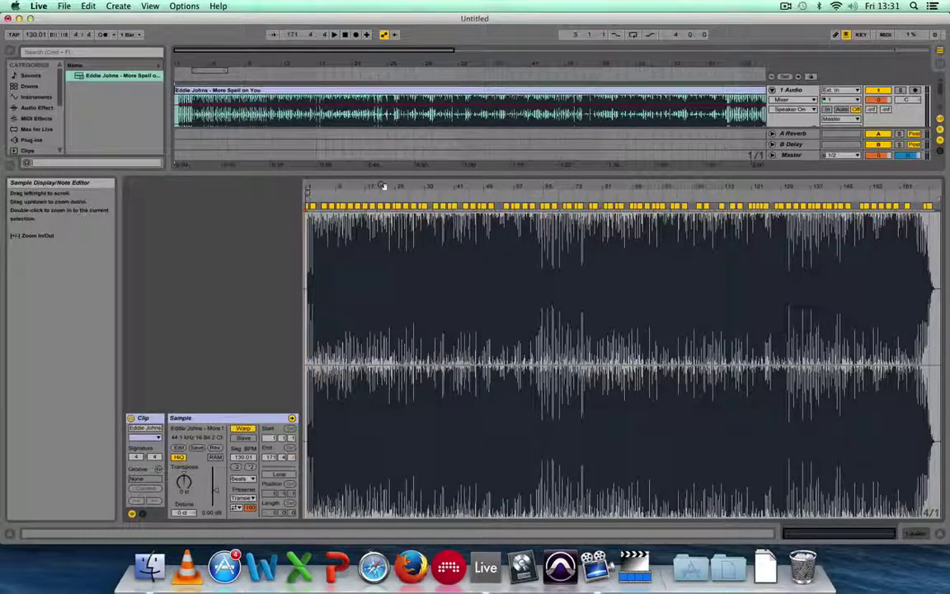
left_click_drag(382, 185, 500, 173)
left_click_drag(327, 189, 348, 225)
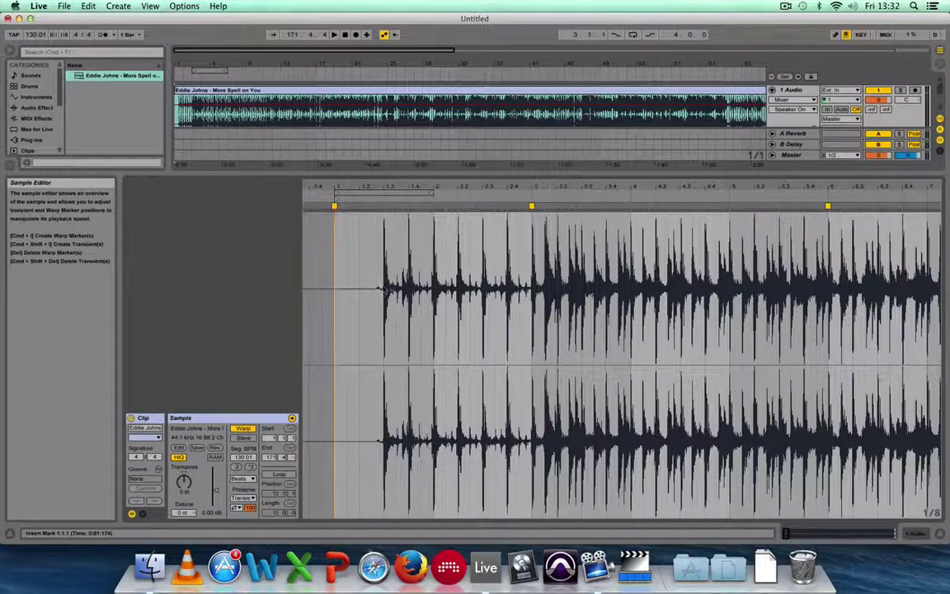
left_click(335, 35)
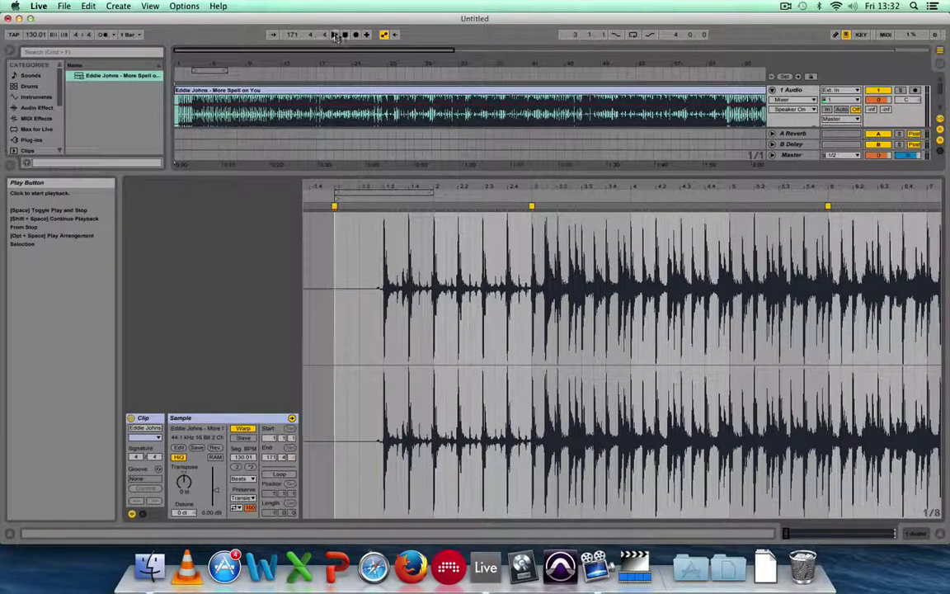
left_click(346, 36)
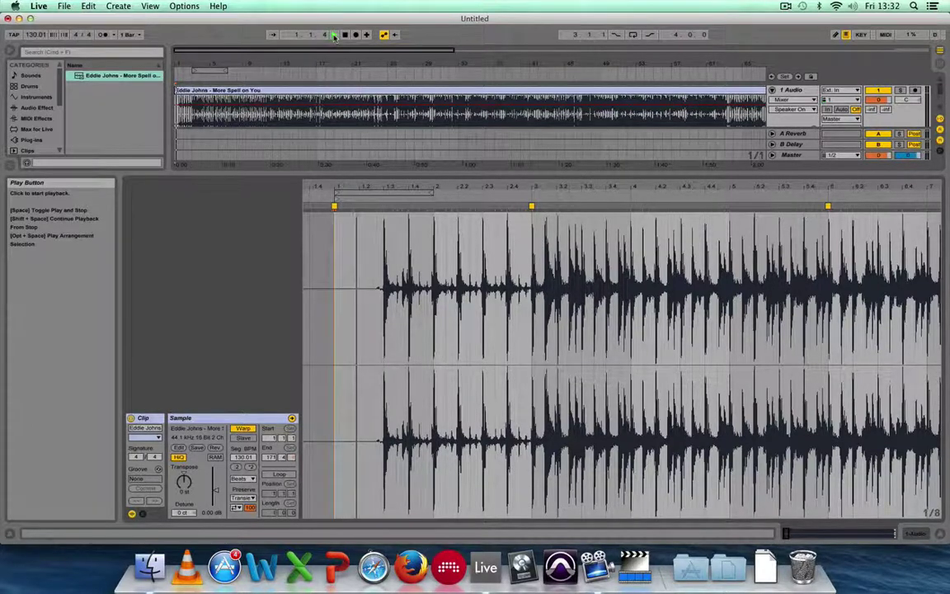
left_click(335, 35)
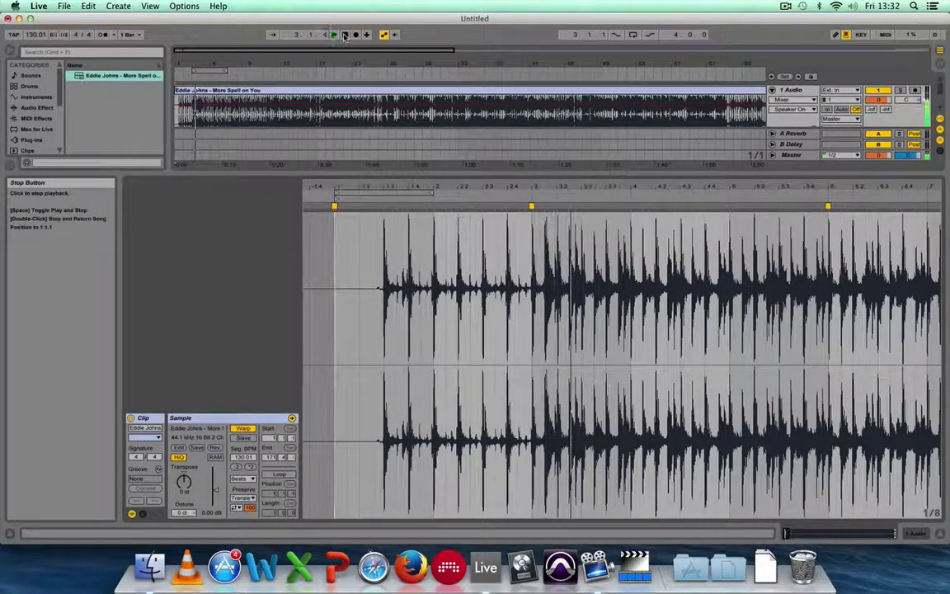
double_click(345, 36)
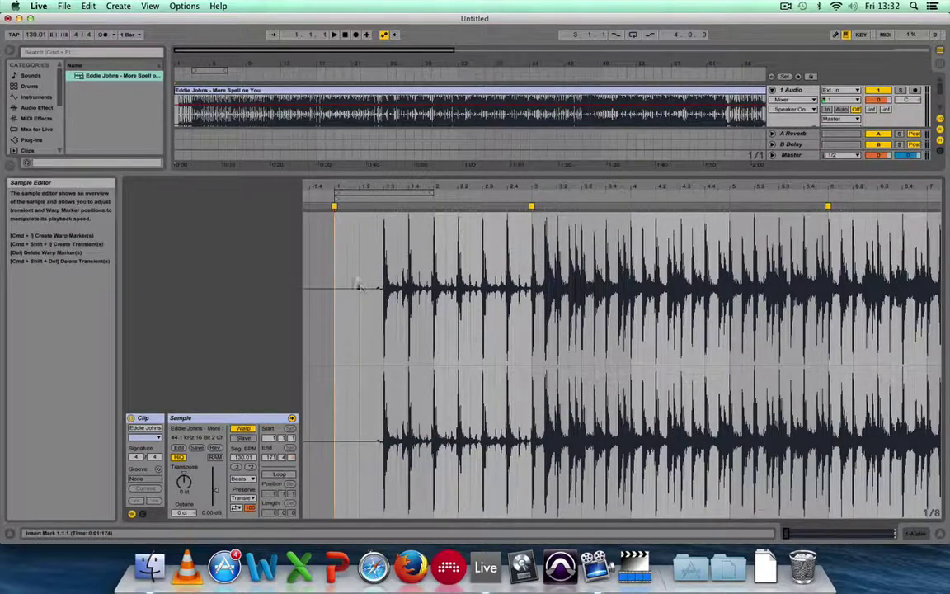
left_click(334, 36)
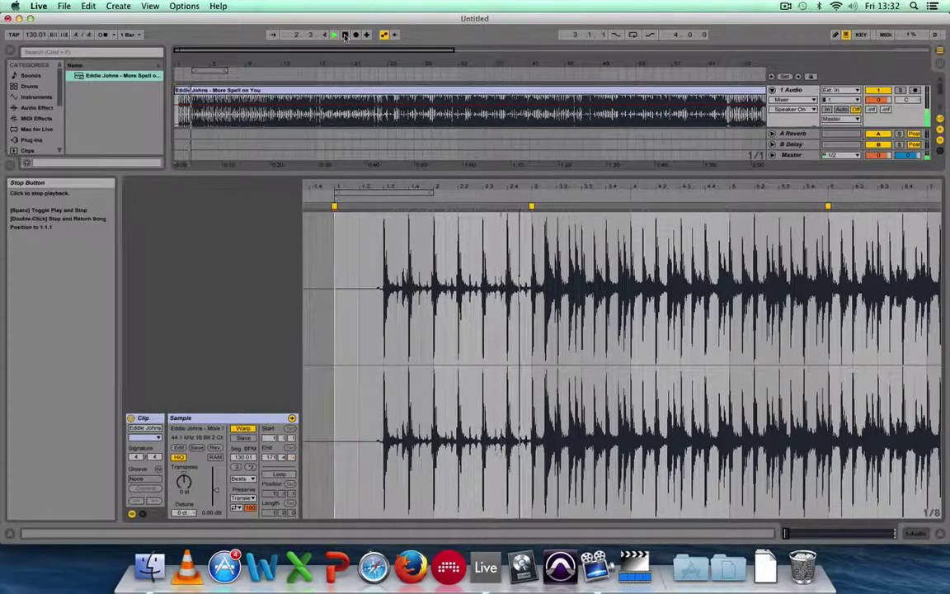
left_click(345, 36)
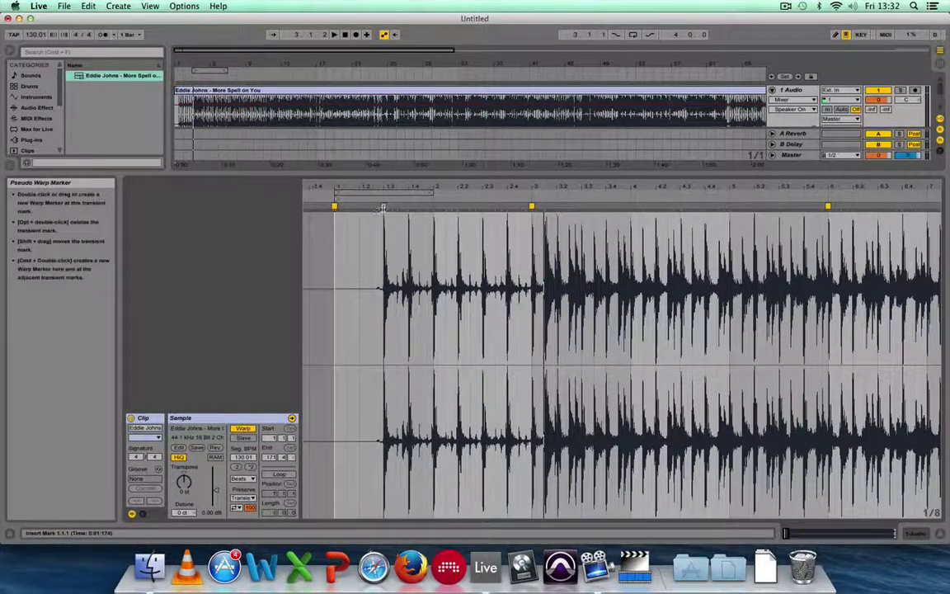
key("space")
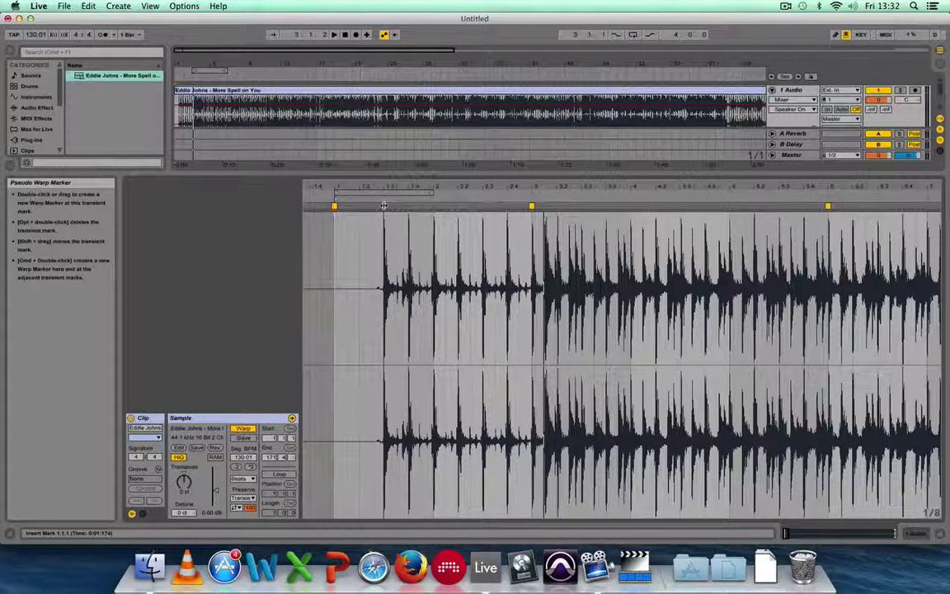
Create a warp marker on the song's first transient and set 1.1.1 there
double_click(383, 205)
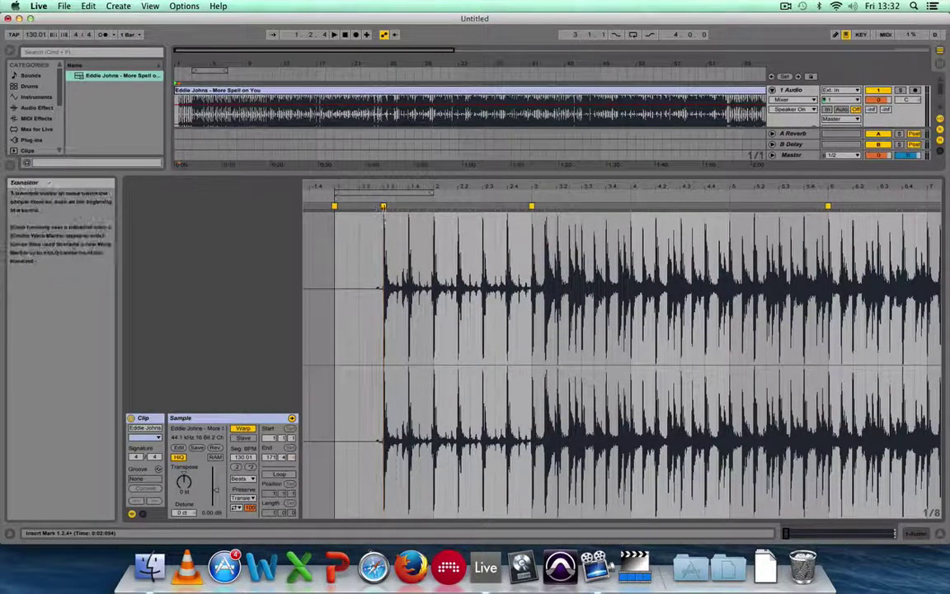
right_click(384, 206)
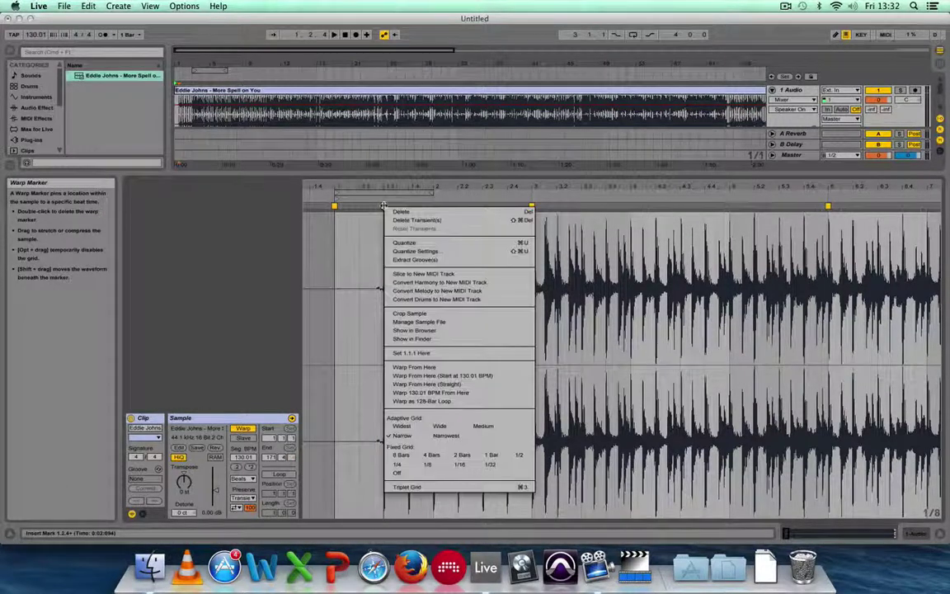
left_click(437, 355)
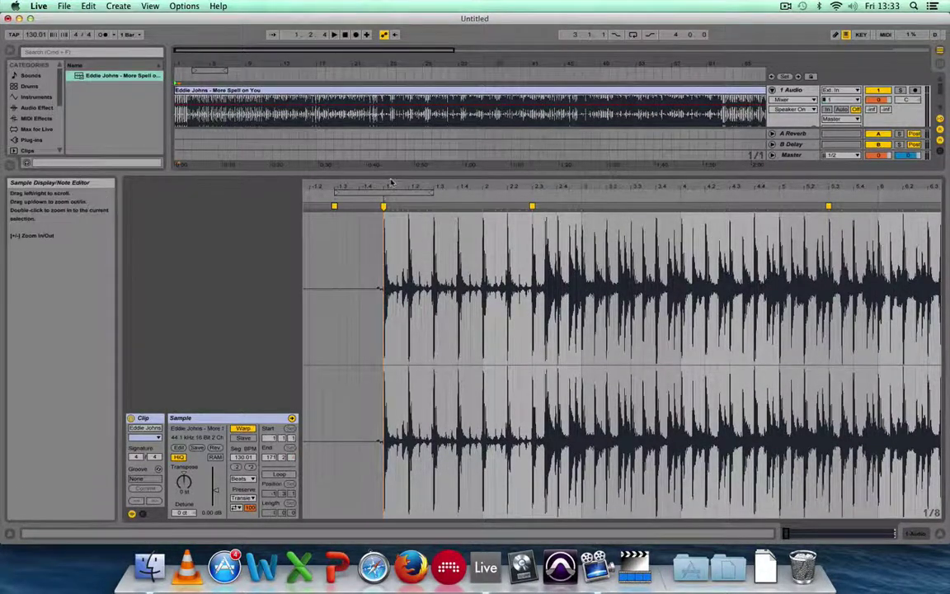
Play the clip from its new start point to check the first beat against bar 1
left_click(345, 35)
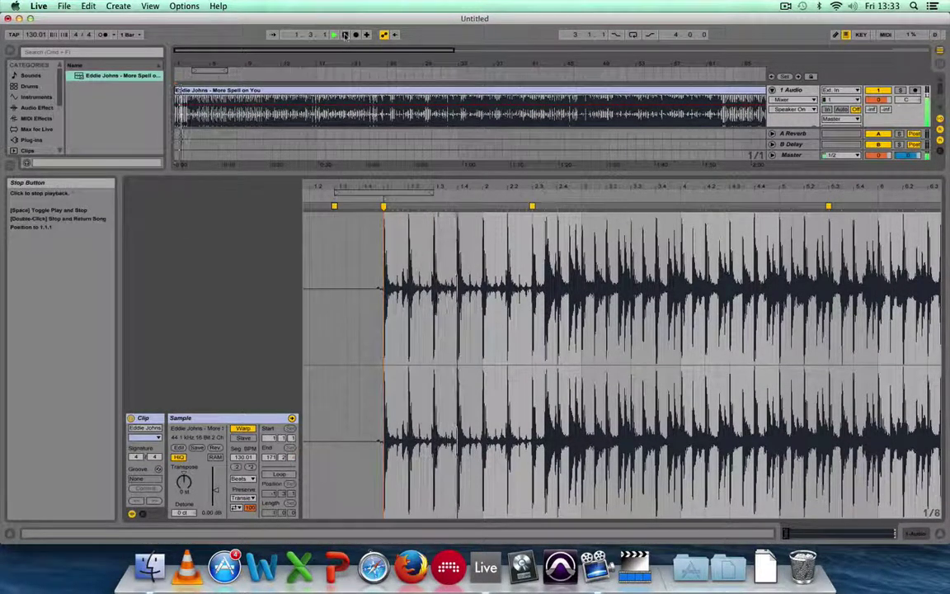
left_click(345, 35)
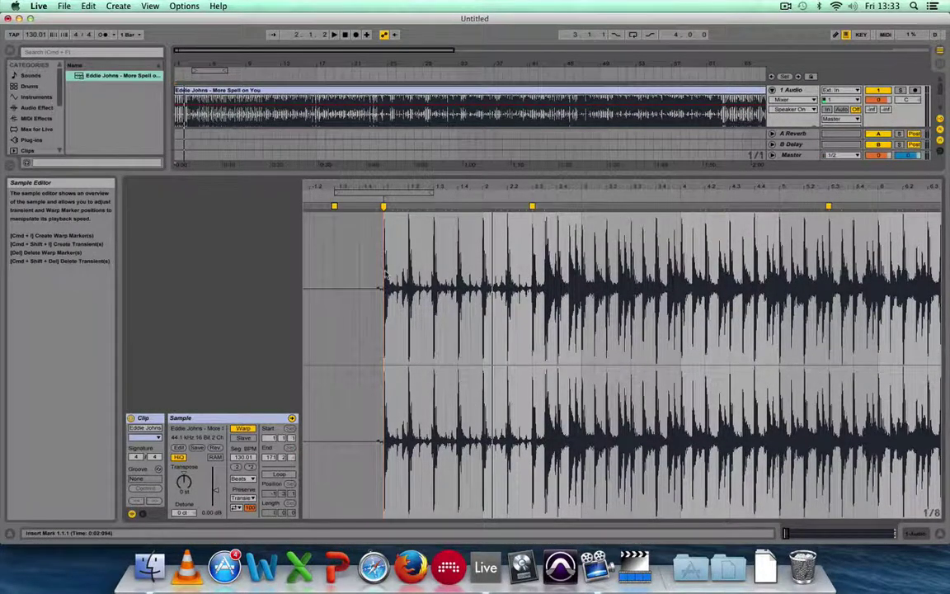
left_click(346, 289)
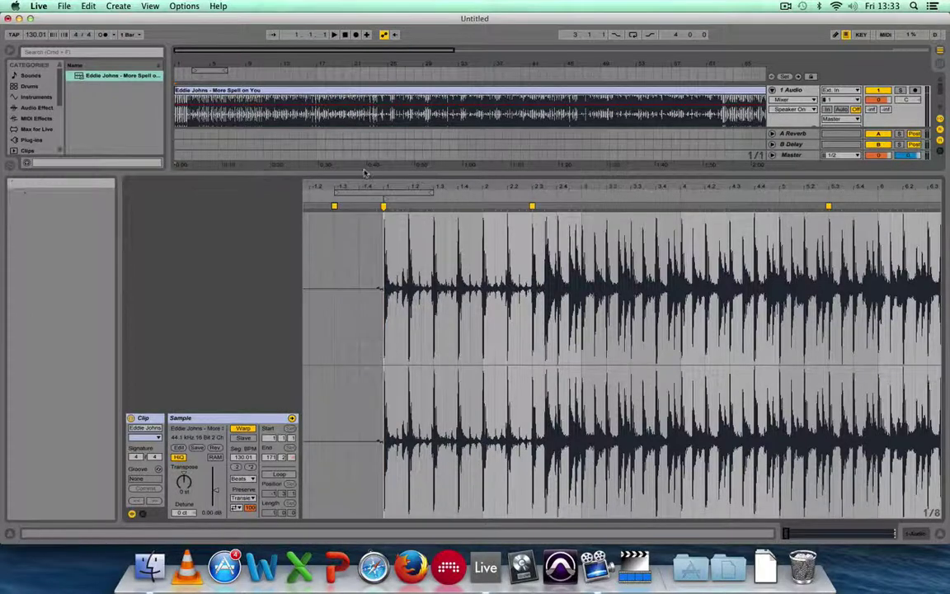
Shrink the sample editor to its former height and play the arrangement from the beginning to about bar 17
left_click_drag(363, 173, 361, 410)
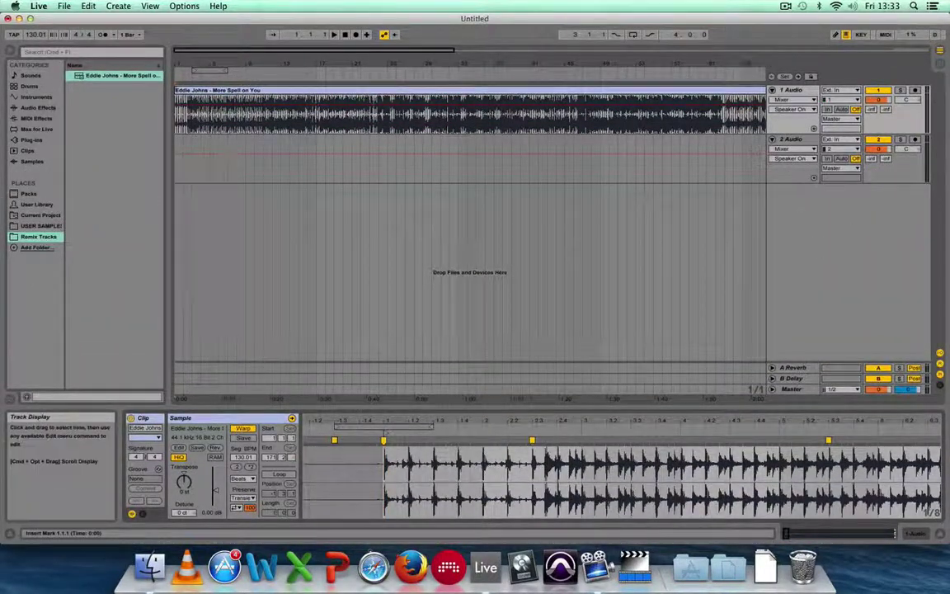
left_click(334, 36)
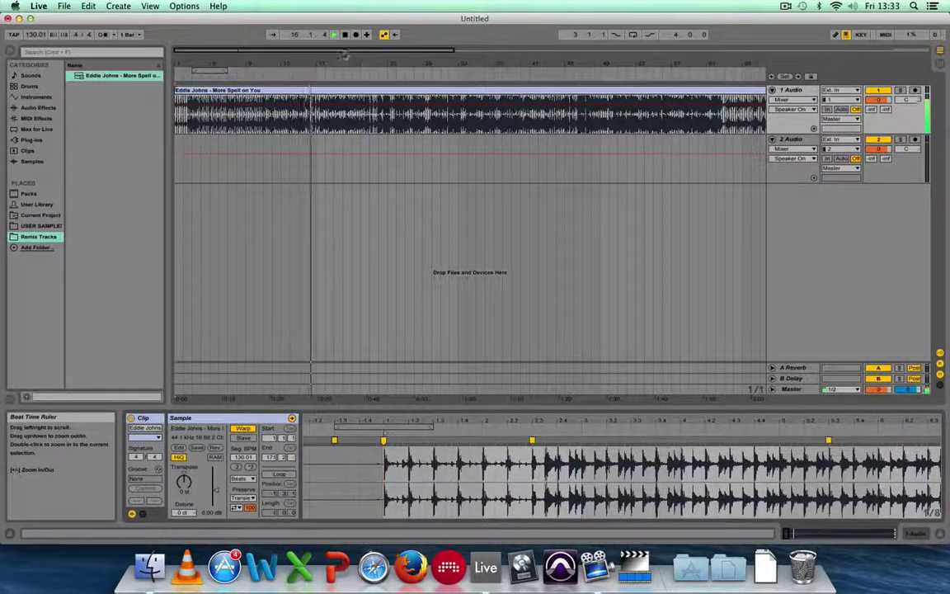
left_click(344, 35)
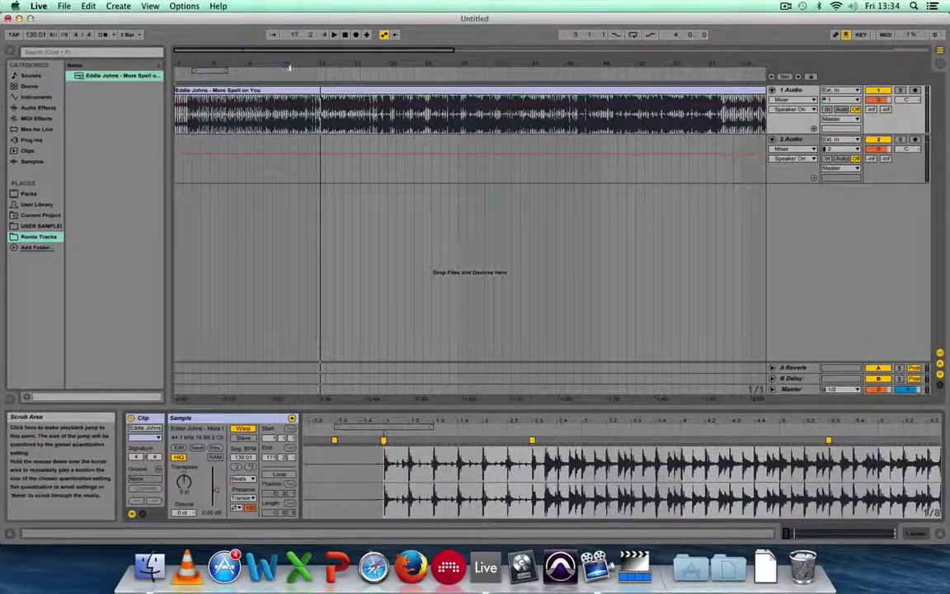
Set the playback start at bar 13 of the song in the arrangement and audition that passage repeatedly
left_click_drag(295, 63, 330, 124)
left_click(284, 113)
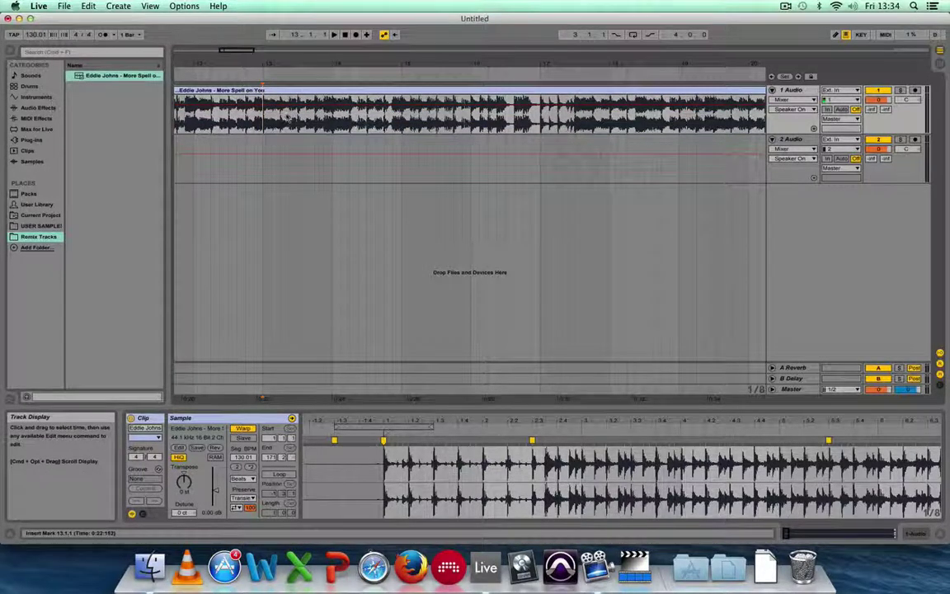
key("space")
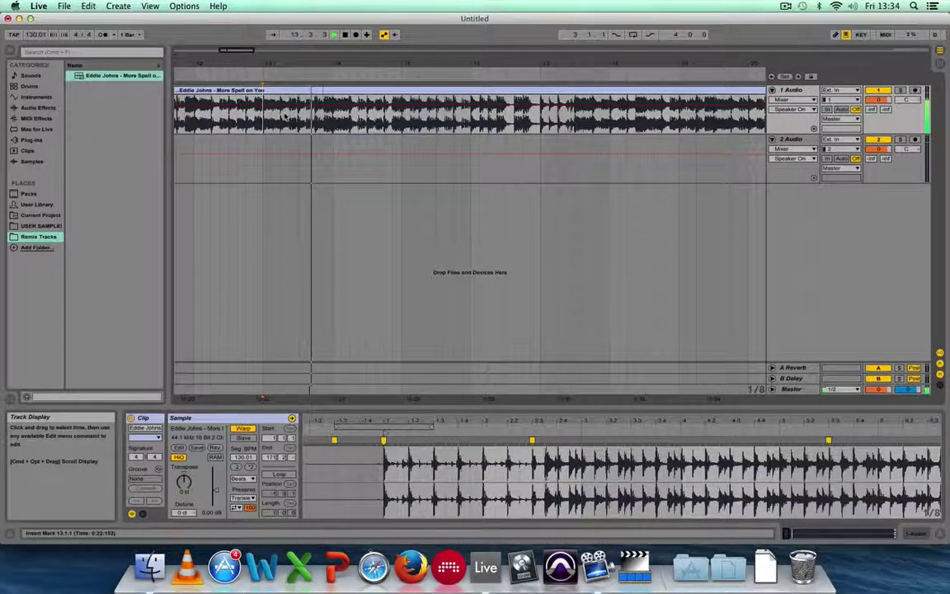
key("space")
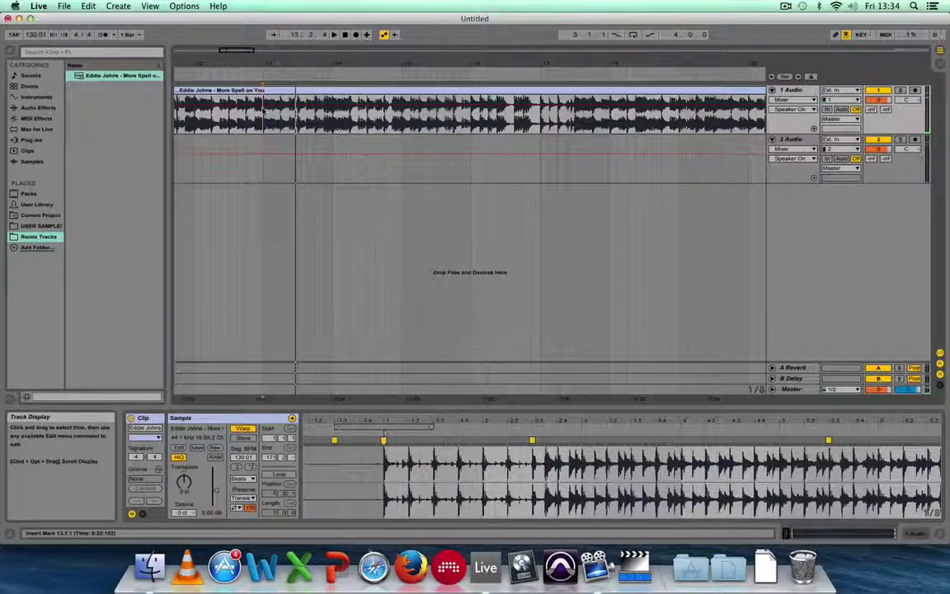
left_click(267, 115)
key("space")
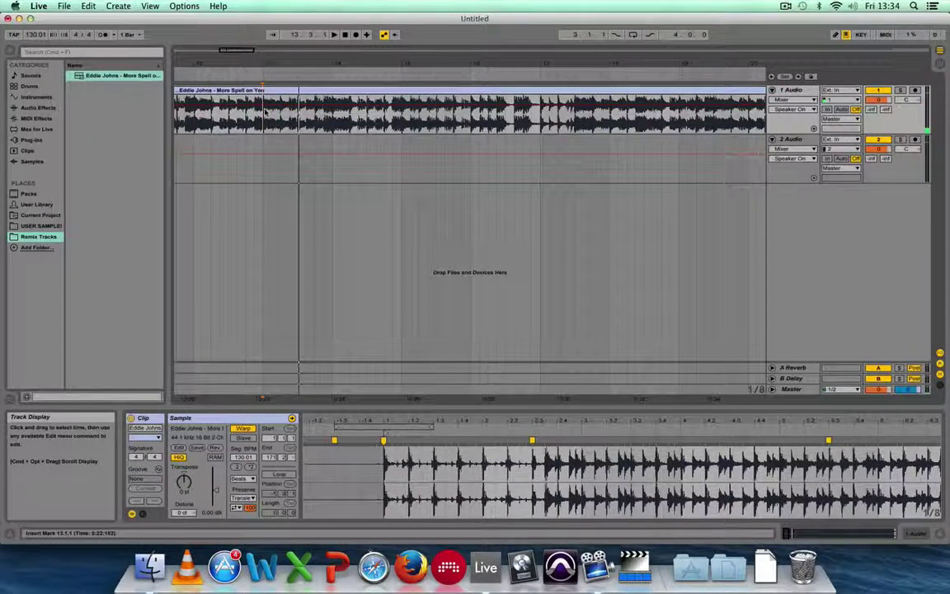
key("space")
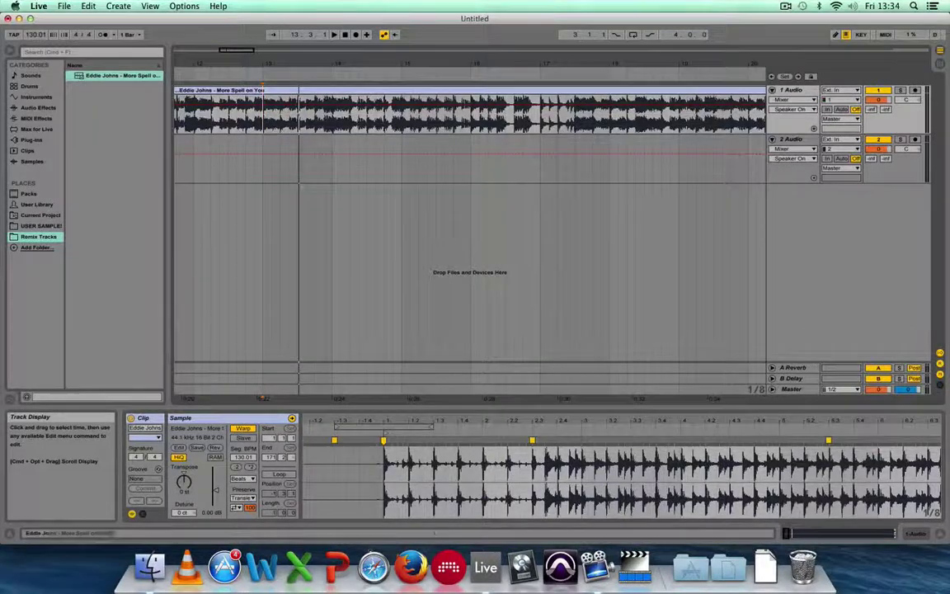
Split the song clip at 13.1.1 and 13.3.1 to isolate a two-beat slice
left_click_drag(236, 51, 232, 51)
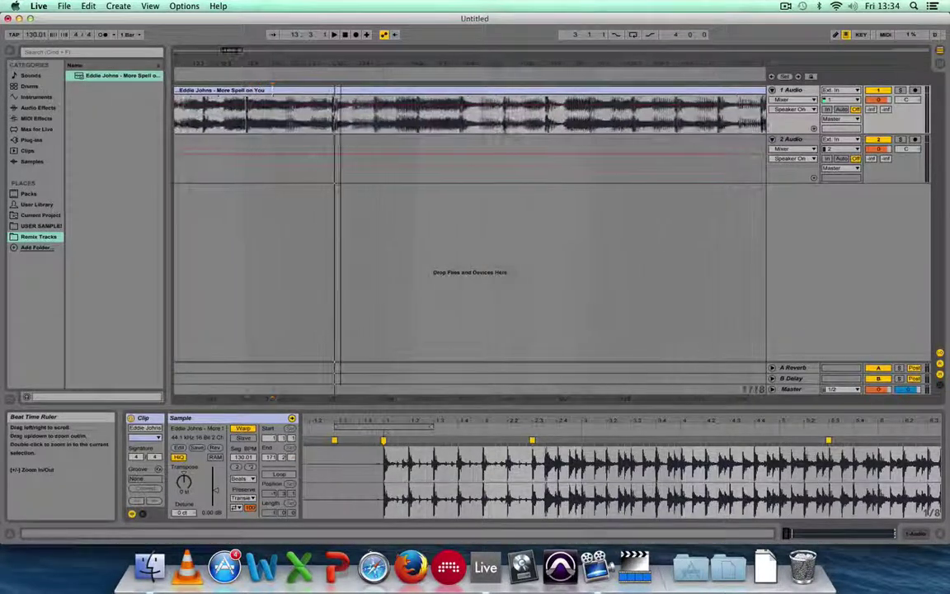
left_click_drag(343, 65, 344, 75)
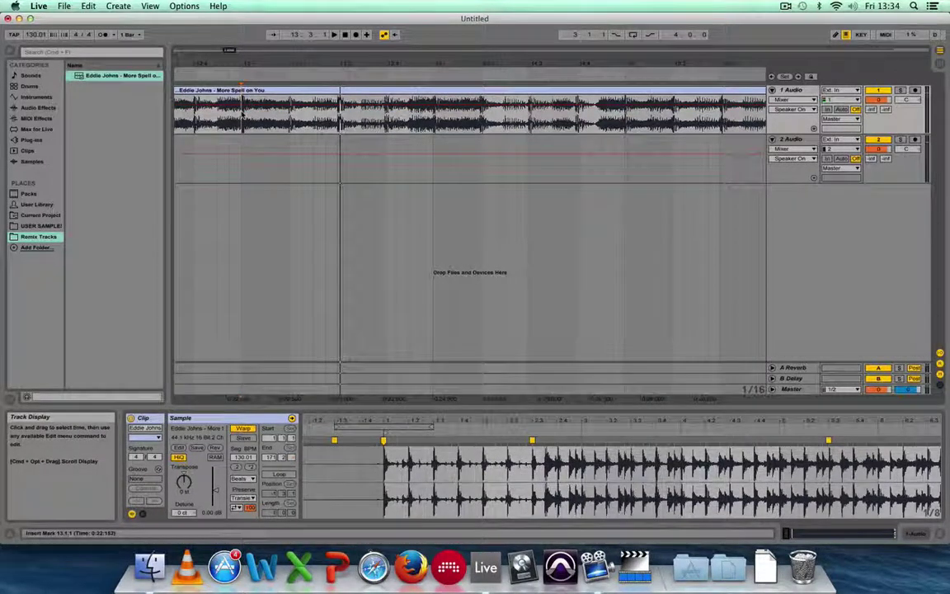
left_click_drag(242, 115, 313, 115)
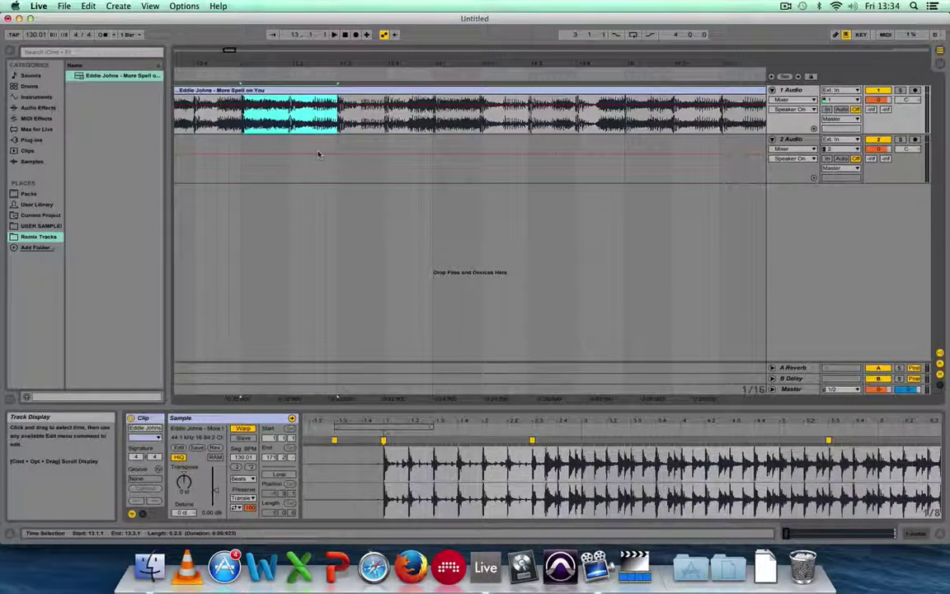
key("super+e")
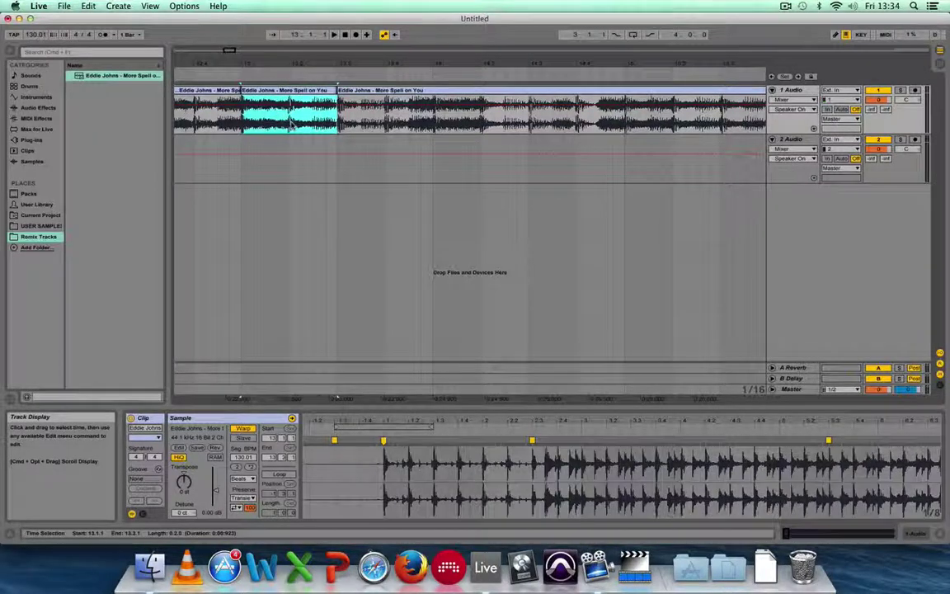
Copy the two-beat slice onto the 2 Audio track at 13.1.1 and mute the 1 Audio track
left_click(278, 92)
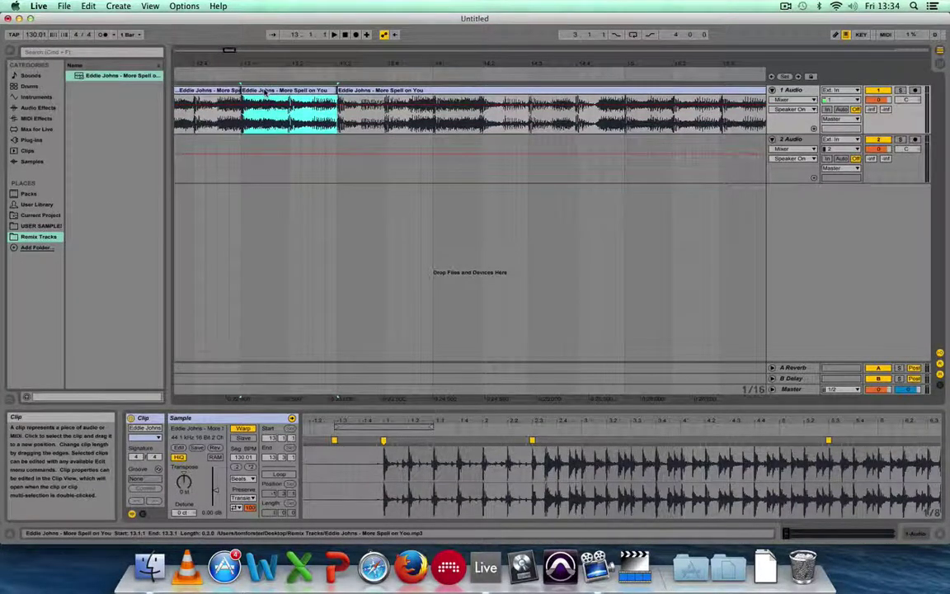
left_click_drag(266, 93, 284, 164)
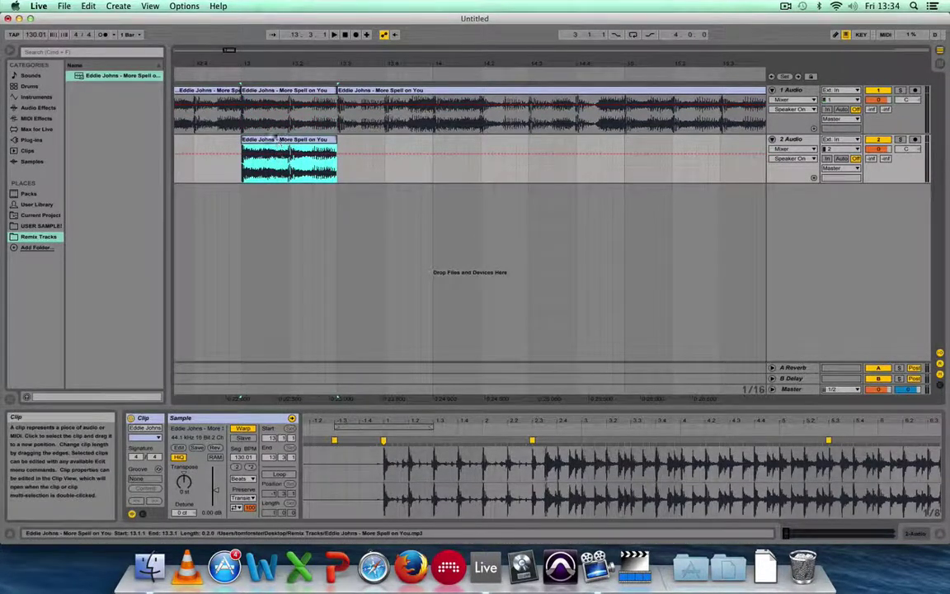
left_click(877, 92)
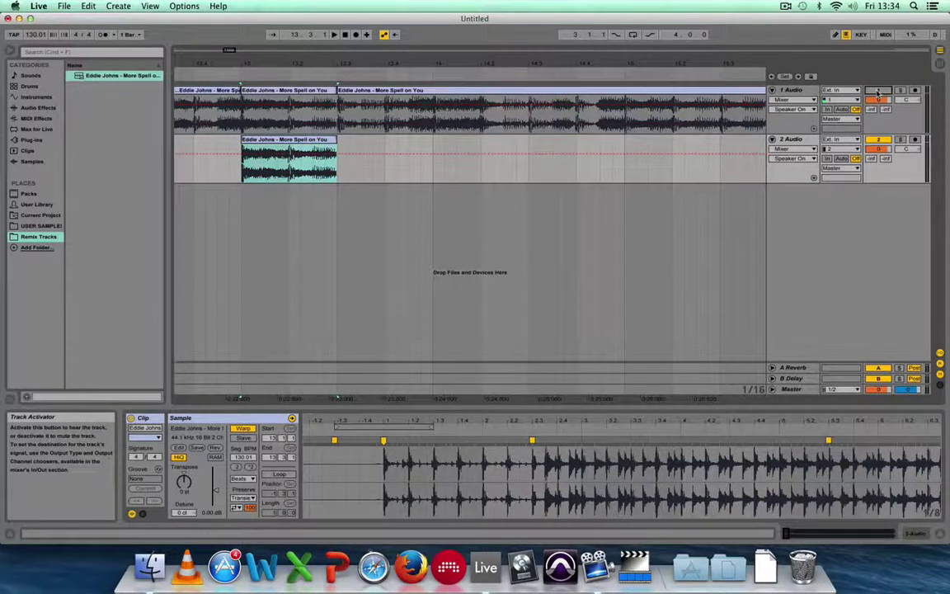
Play the copied slice on its own from 12.4.3
left_click(221, 146)
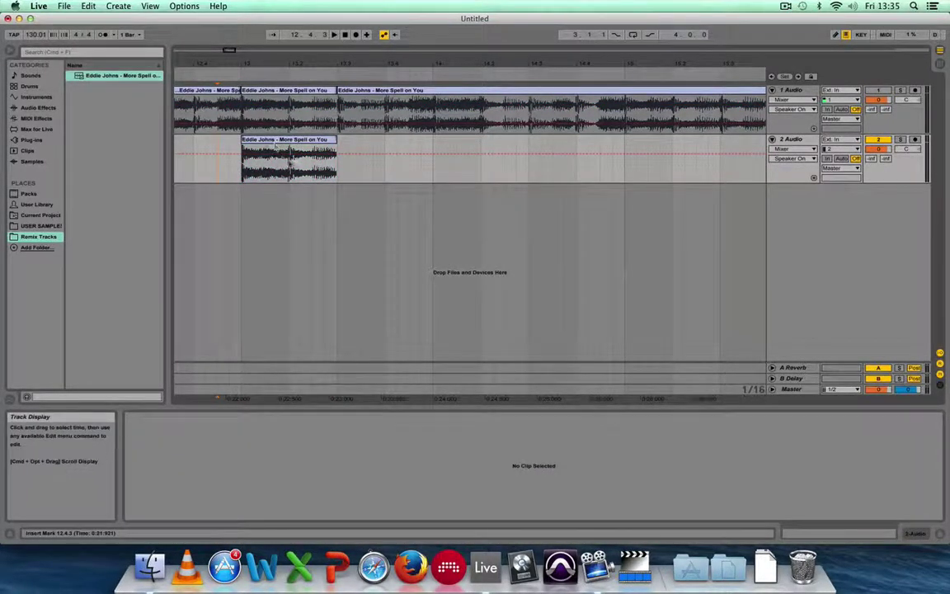
key("space")
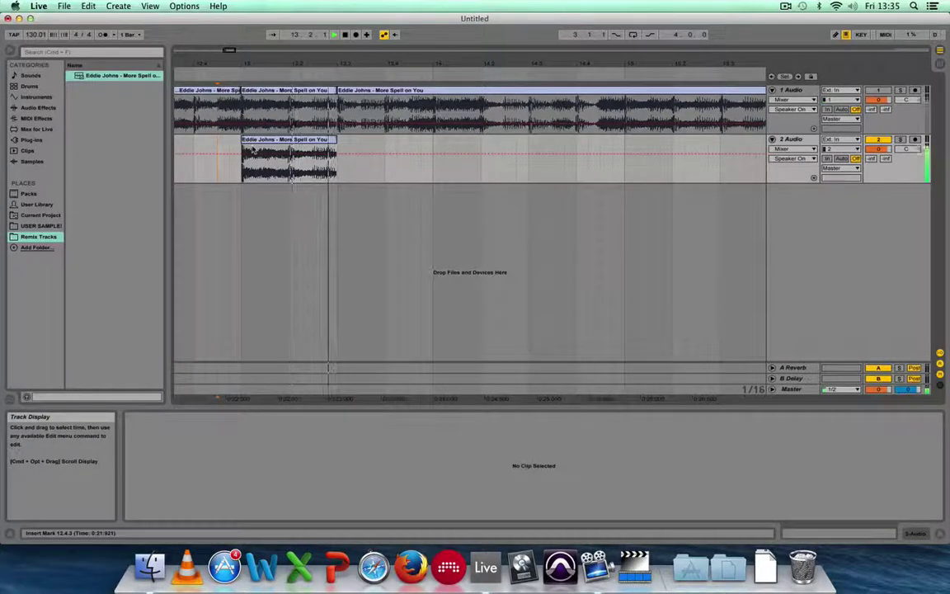
key("space")
Duplicate the slice on the 2 Audio track twice so that three copies run back to back
left_click(257, 145)
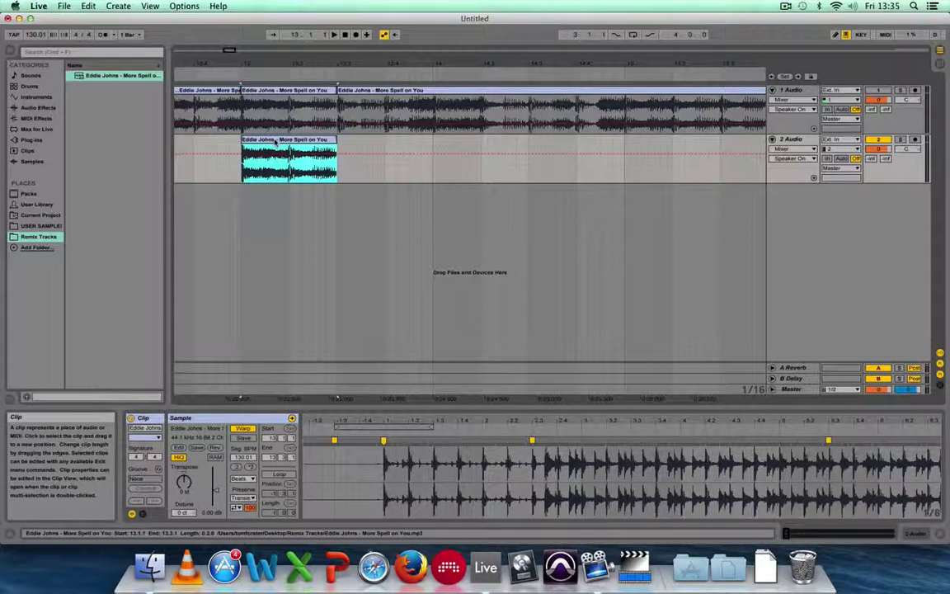
key("super+d")
key("super+d")
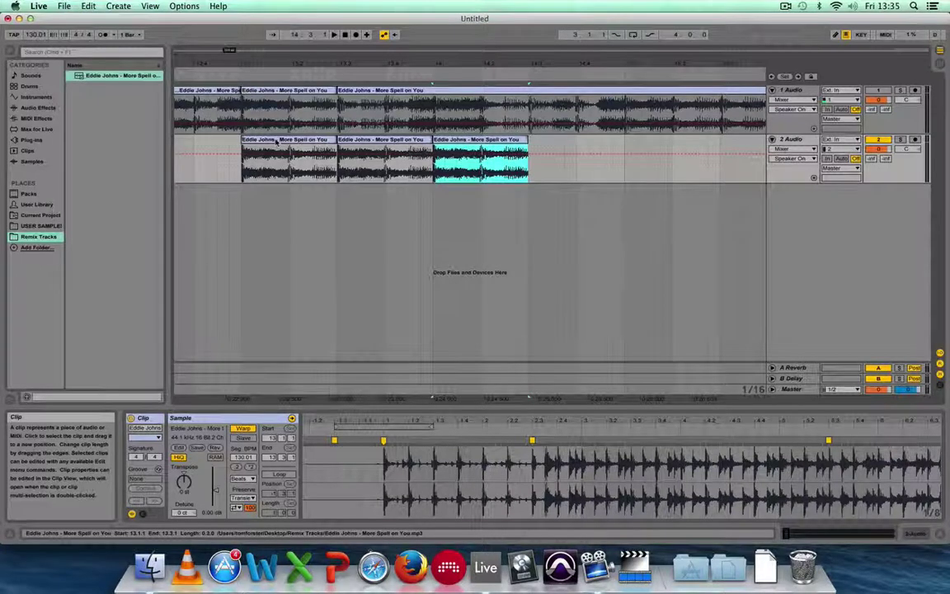
Play the three repeated slices from 12.4.3 to check how they loop
left_click(218, 146)
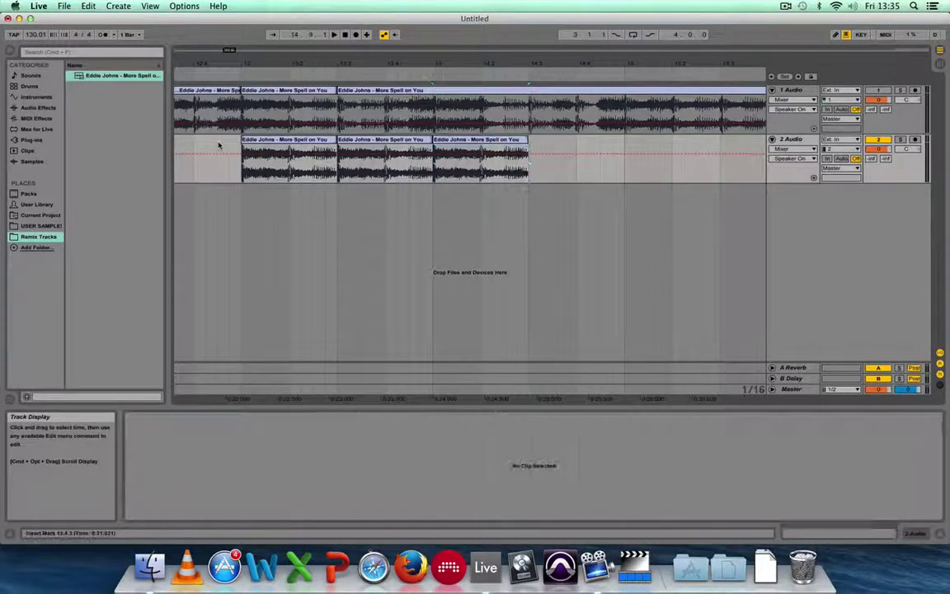
key("space")
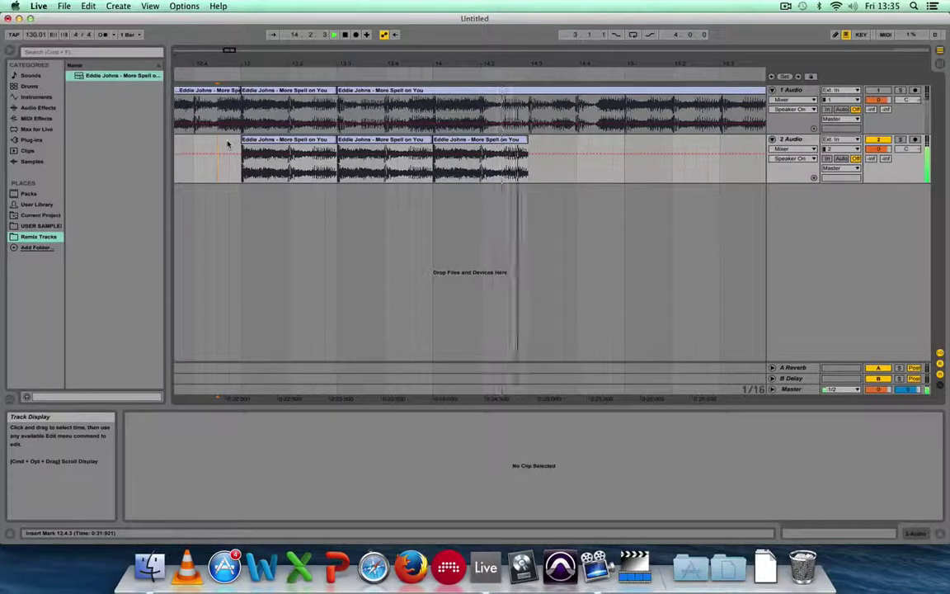
key("space")
Extend the end of the third slice to 14.3.3 and play the sequence from just before bar 13
left_click(523, 140)
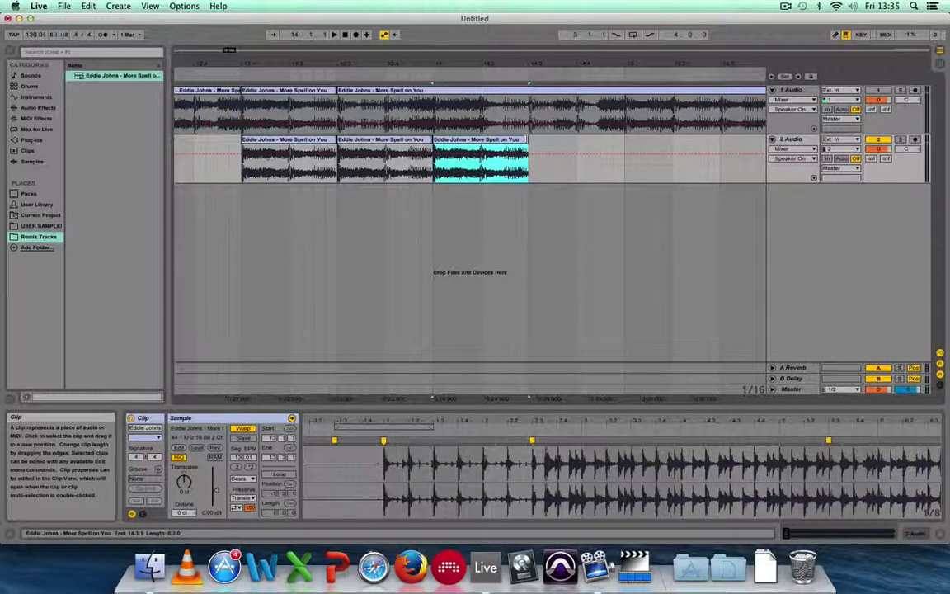
left_click_drag(526, 140, 553, 141)
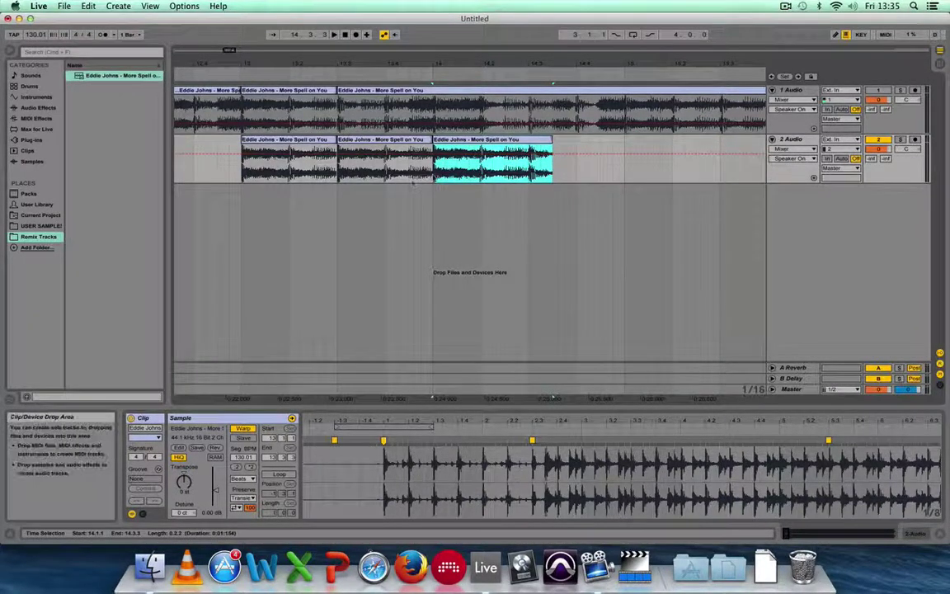
left_click(245, 247)
key("space")
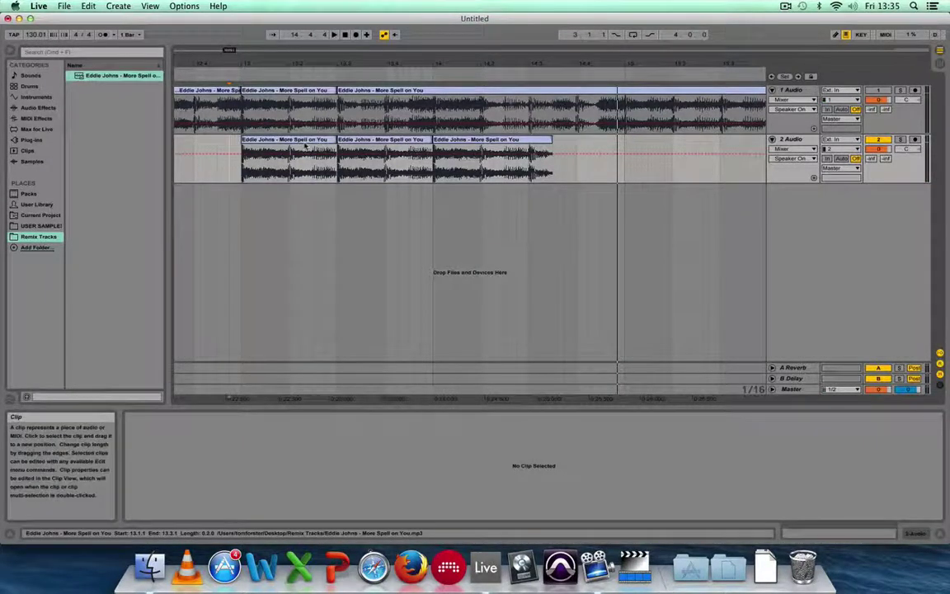
Mute the 2 Audio track, reactivate 1 Audio and audition the original song from 11.4.3
left_click(304, 142)
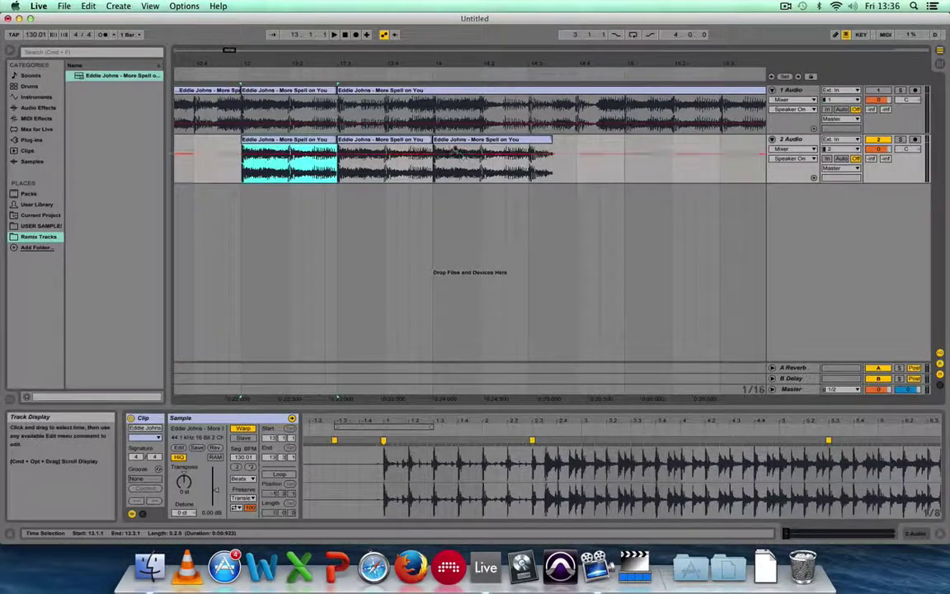
left_click(268, 210)
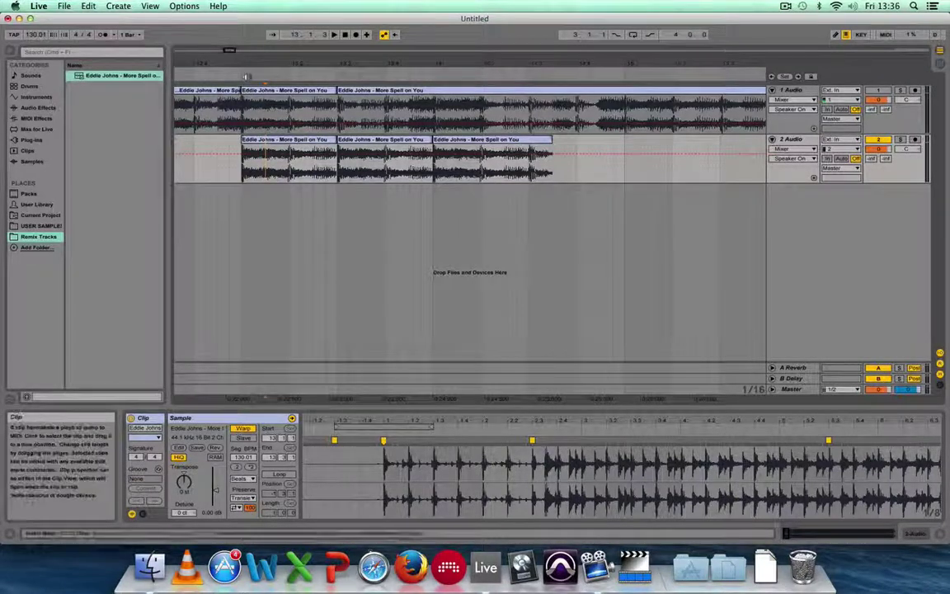
left_click_drag(245, 65, 268, 66)
scroll(253, 106, "left", 8)
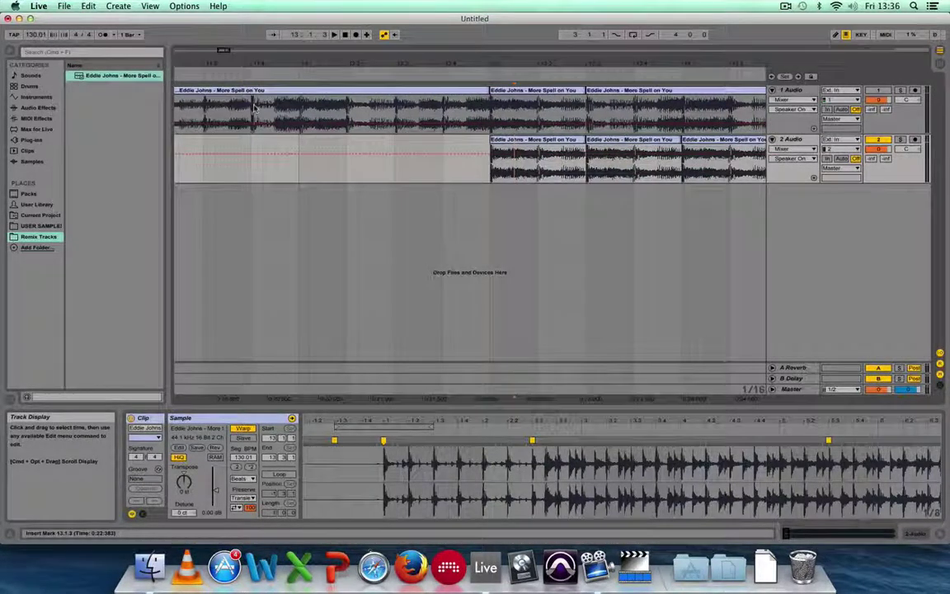
left_click_drag(328, 64, 323, 97)
left_click(295, 106)
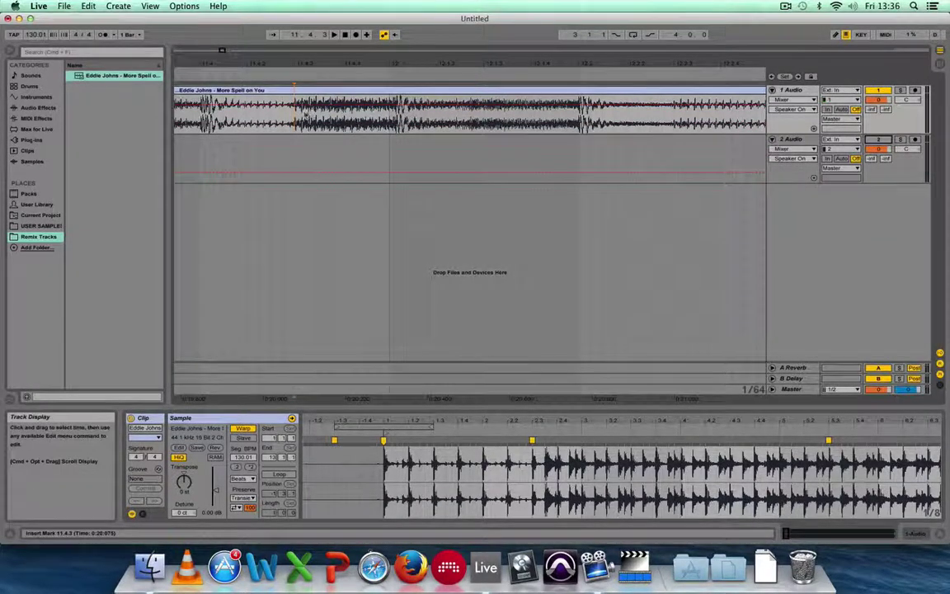
key("space")
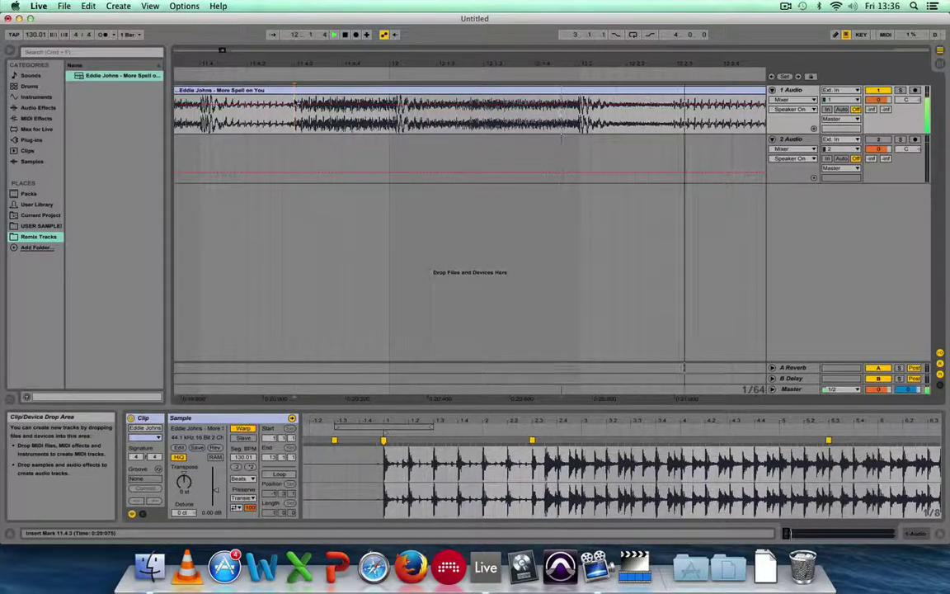
key("space")
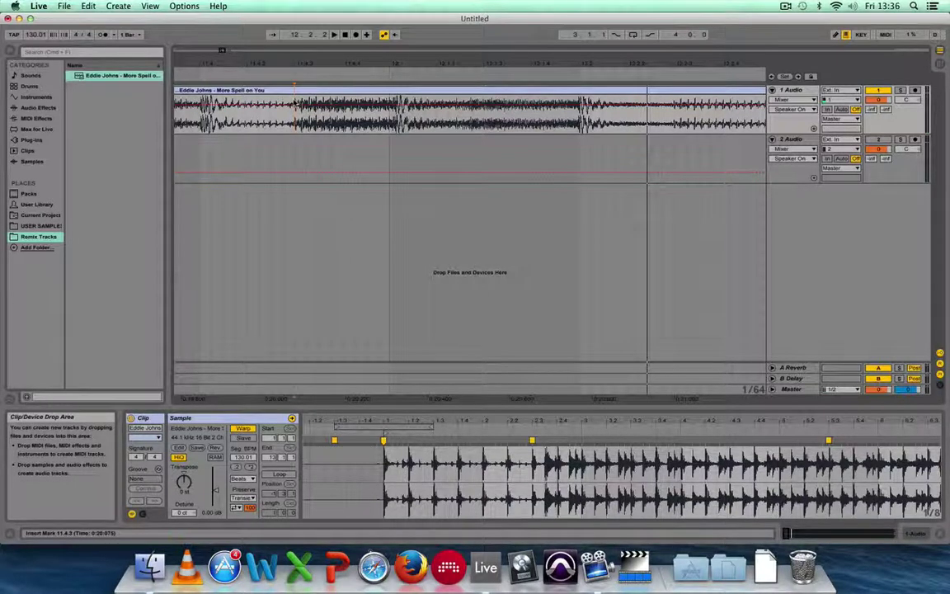
Split the song at 11.4.3 and 12.2.1 and copy that slice to 14.3.3, directly after the third slice on the 2 Audio track
left_click_drag(294, 108, 543, 111)
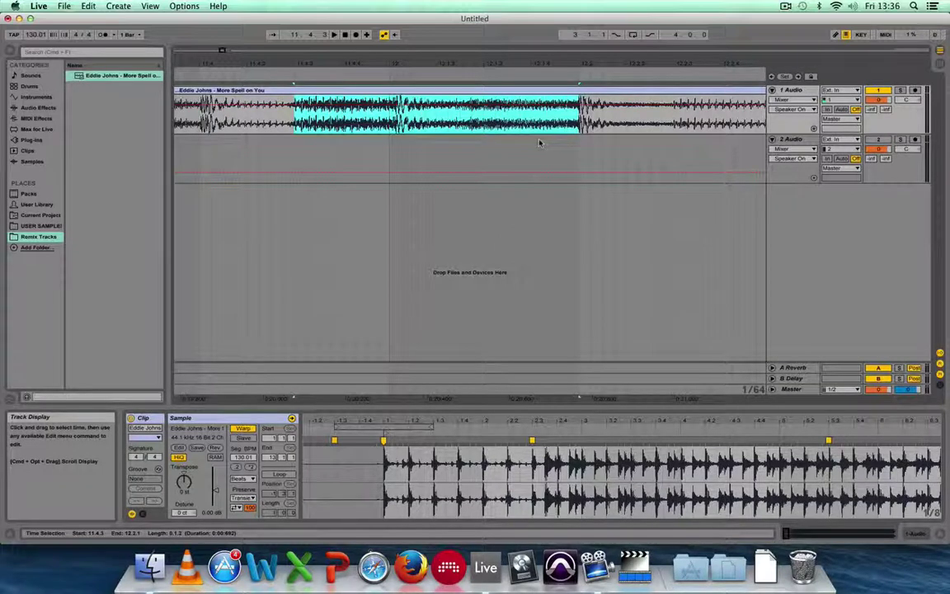
key("super+e")
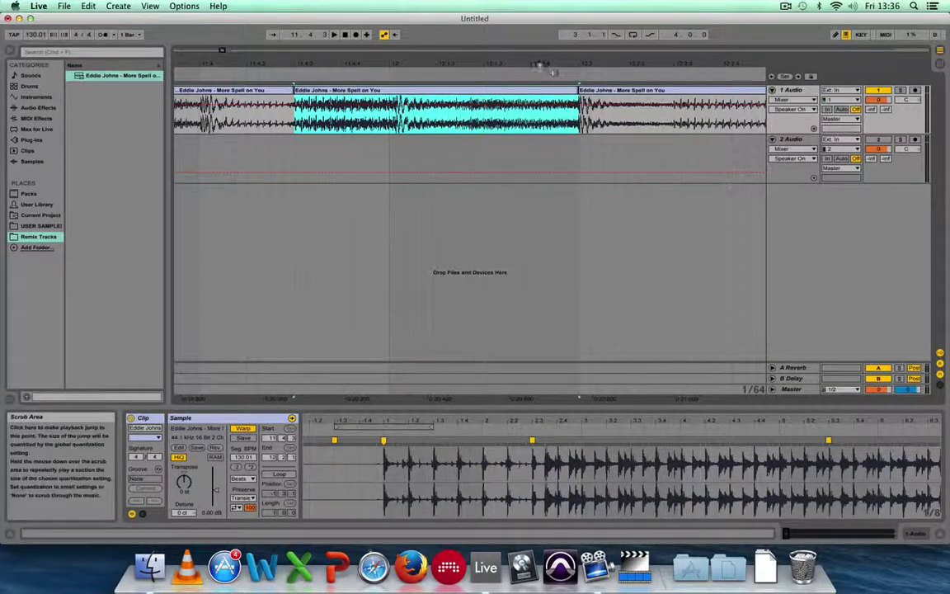
left_click_drag(494, 63, 541, 45)
scroll(547, 140, "left", 1)
scroll(546, 141, "right", 5)
scroll(402, 91, "right", 1)
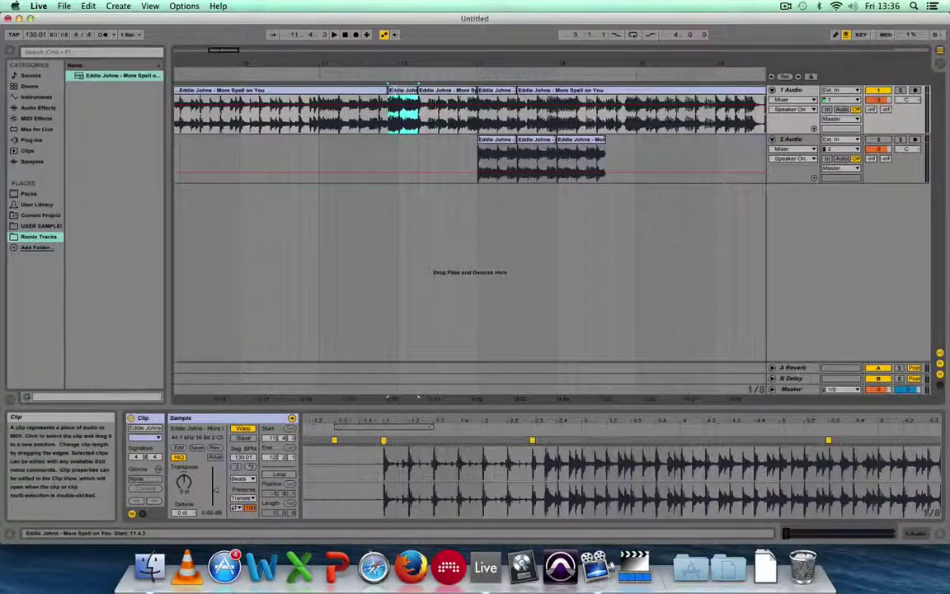
left_click_drag(400, 91, 620, 157)
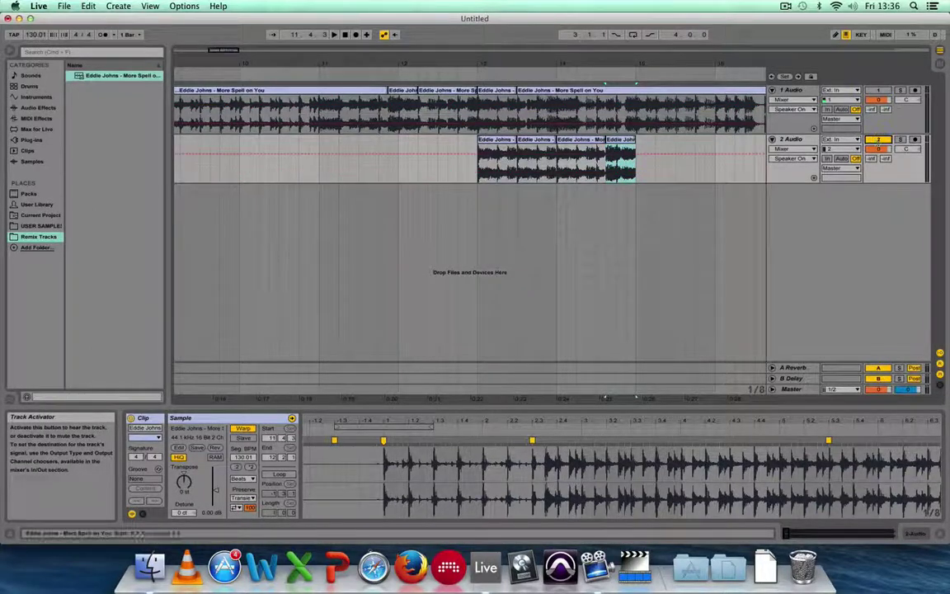
Play the four slices on the 2 Audio track from 12.4.3 and consolidate them into one clip spanning 13.1.1 to 15.1.1
left_click(469, 145)
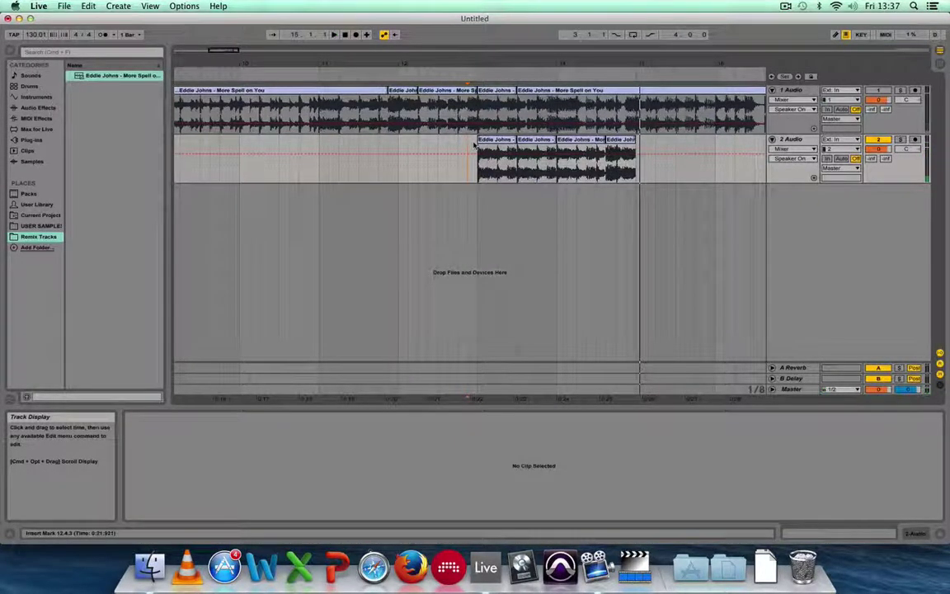
left_click_drag(479, 160, 517, 161)
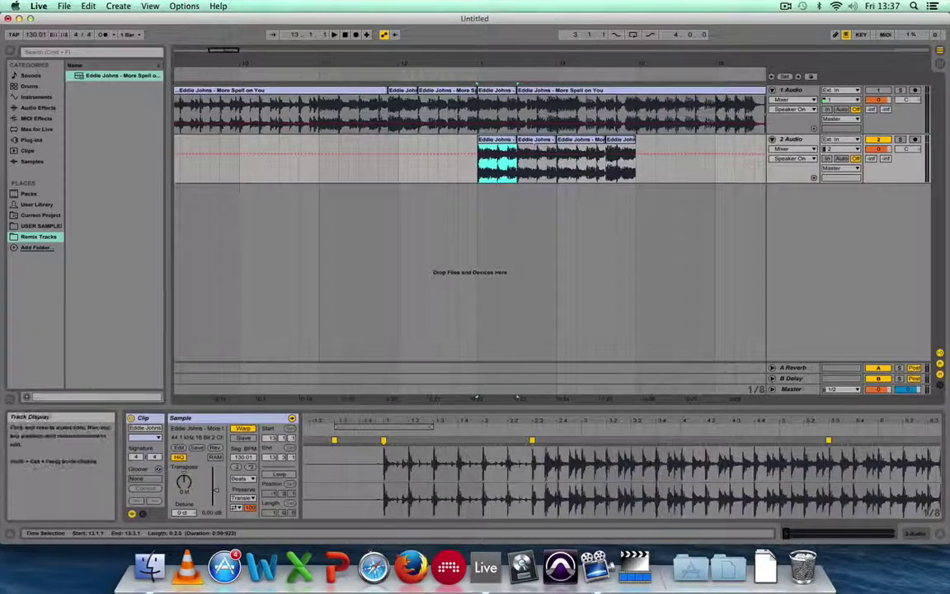
left_click(663, 172)
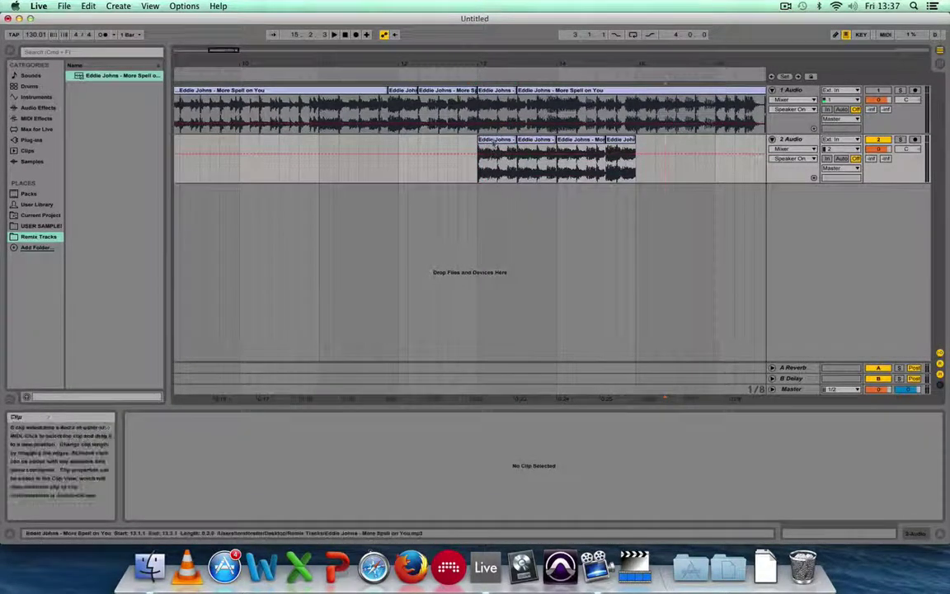
left_click(495, 140)
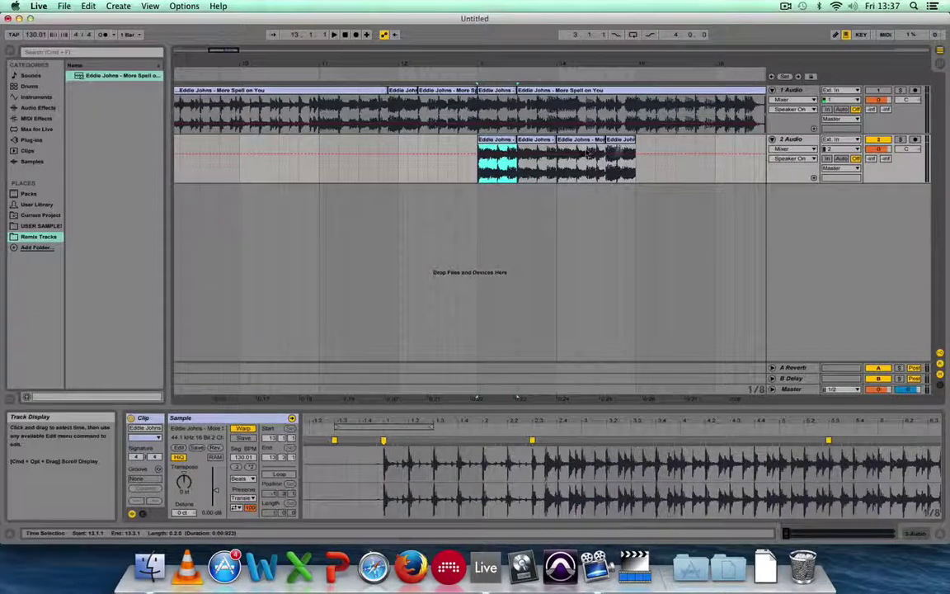
left_click(623, 140)
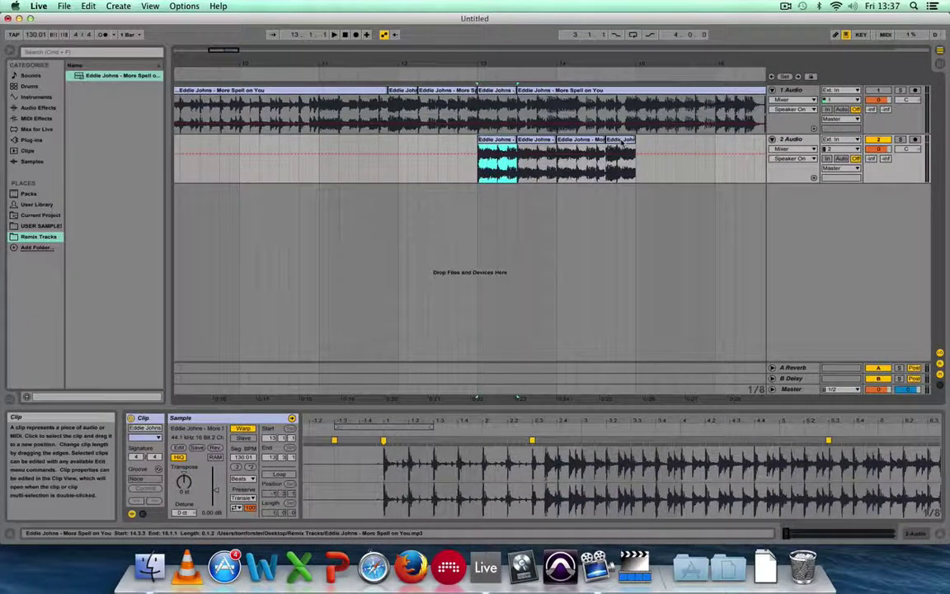
left_click(621, 142, "shift")
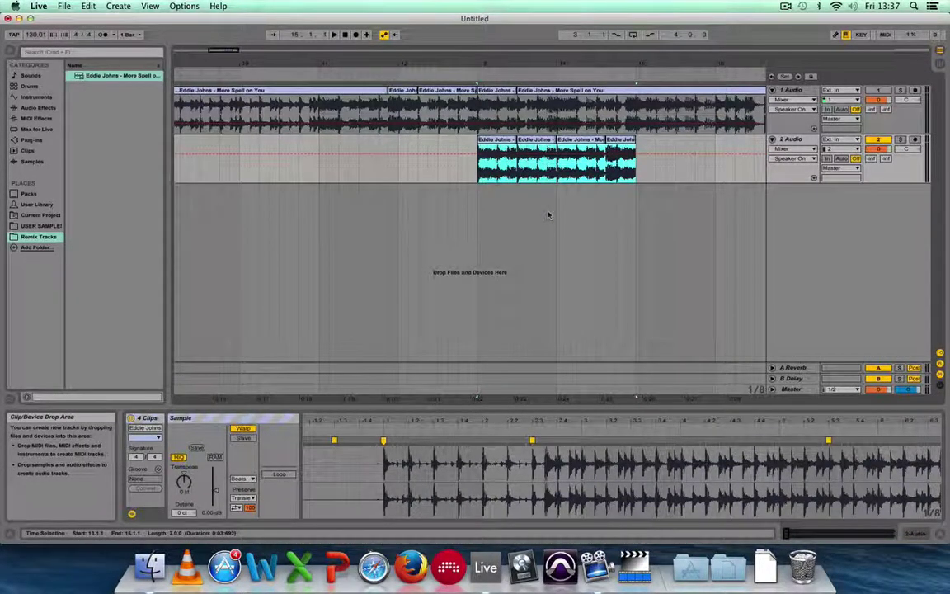
key("super+j")
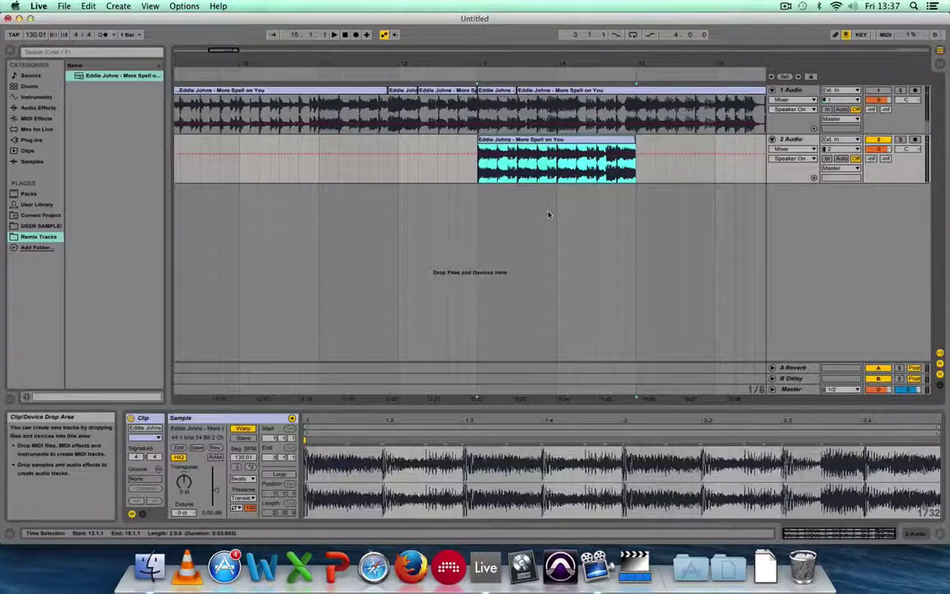
Move the consolidated clip to start at 11.4.1 and duplicate it directly after itself
mouse_move(547, 144)
left_mouse_down()
mouse_move(391, 144)
mouse_move(452, 143)
mouse_move(420, 141)
left_mouse_up()
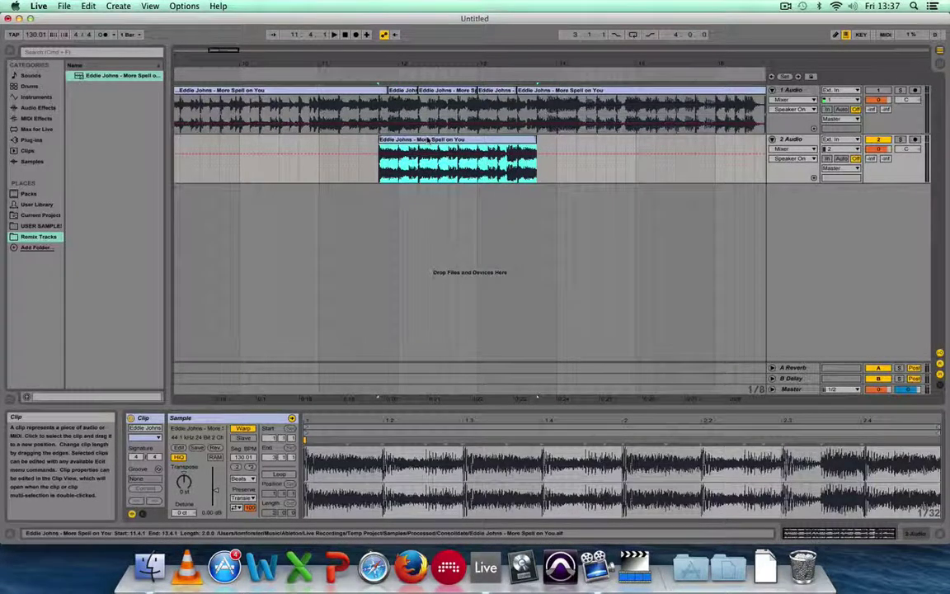
key("cmd+d")
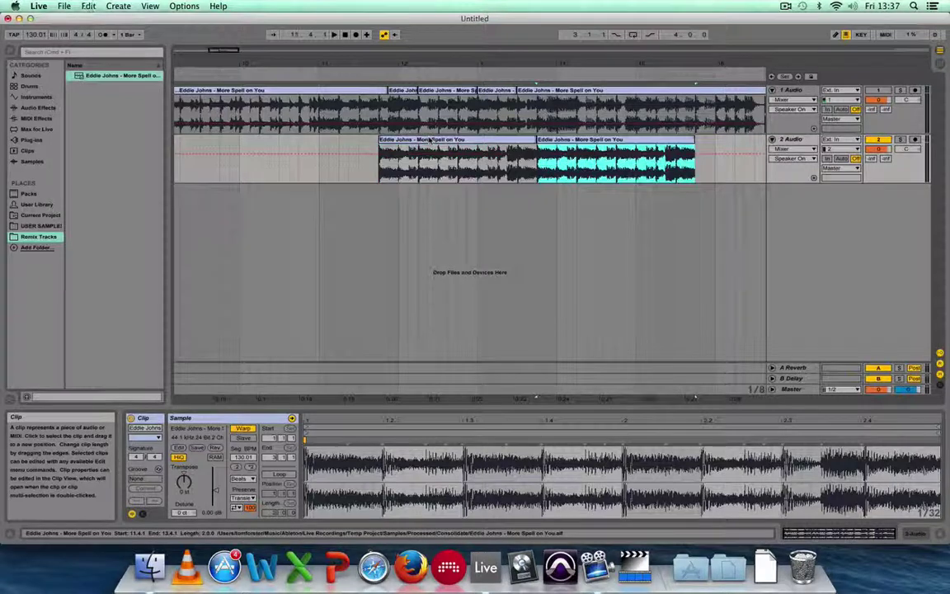
Duplicate the consolidated two-bar clip once more and play the three repeats on the 2 Audio track from 11.3.3
key("cmd+d")
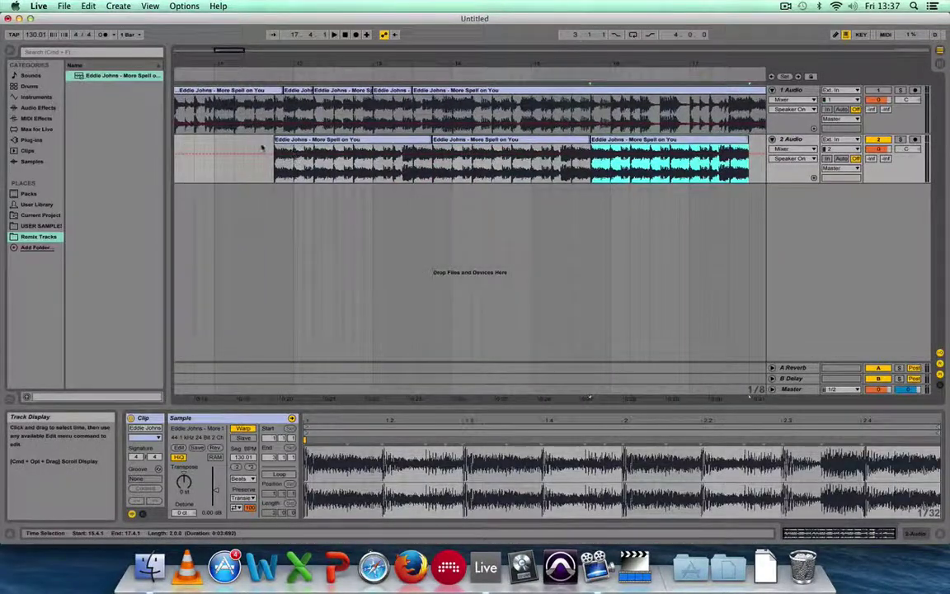
left_click(262, 148)
key("space")
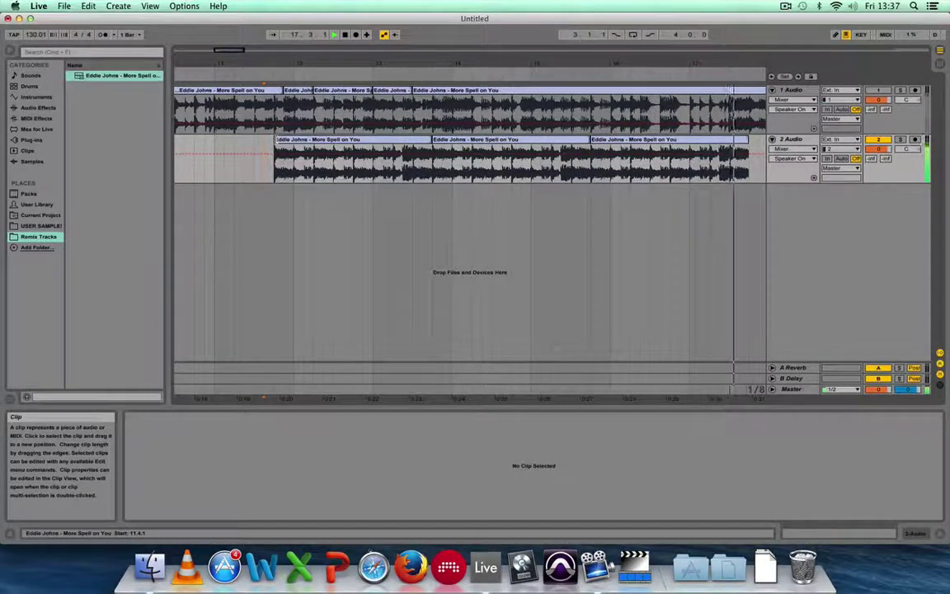
key("space")
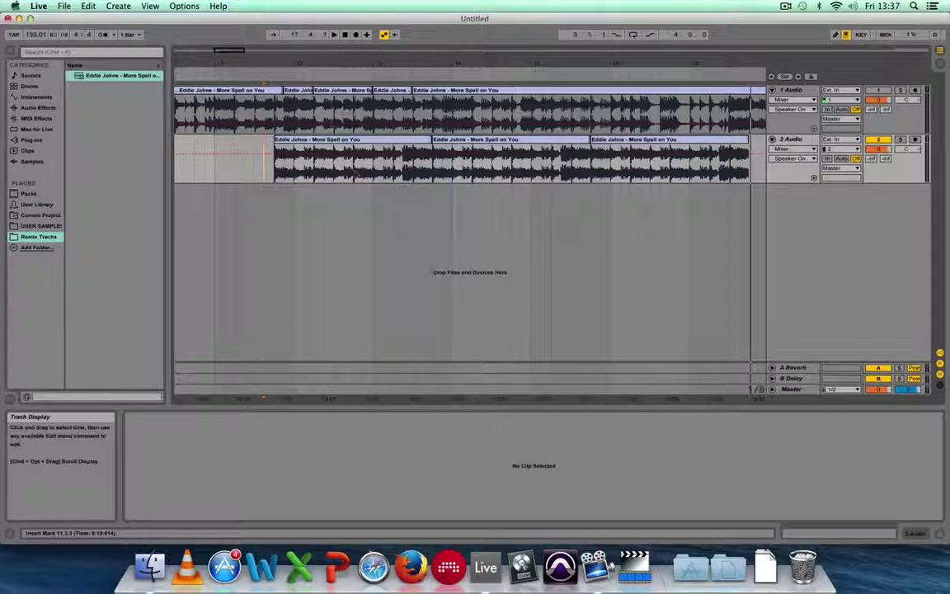
Audition the original song on the 1 Audio track from 14.1.1 and split out the beat from 14.1.1 to 14.2.1
scroll(320, 156, "right", 3)
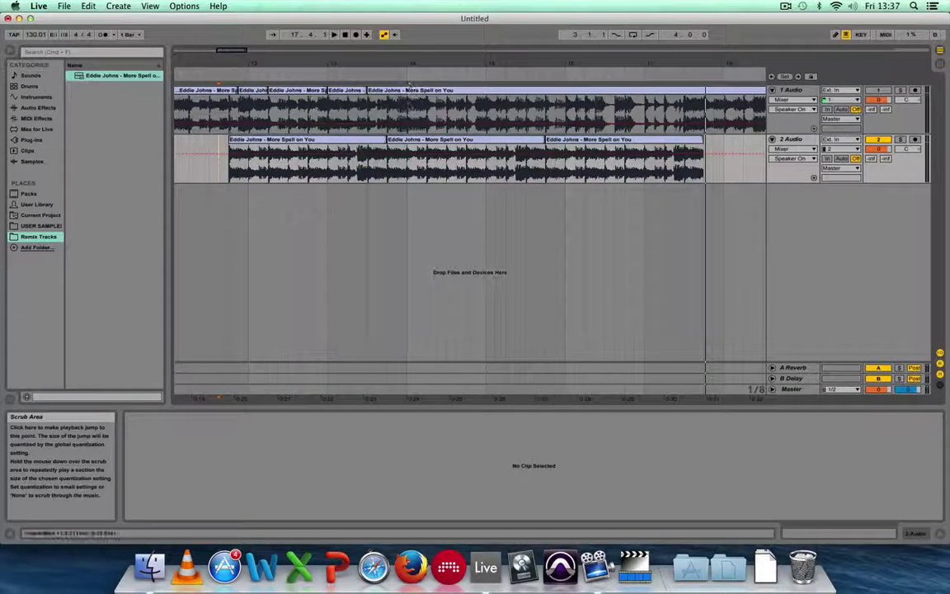
left_click(407, 105)
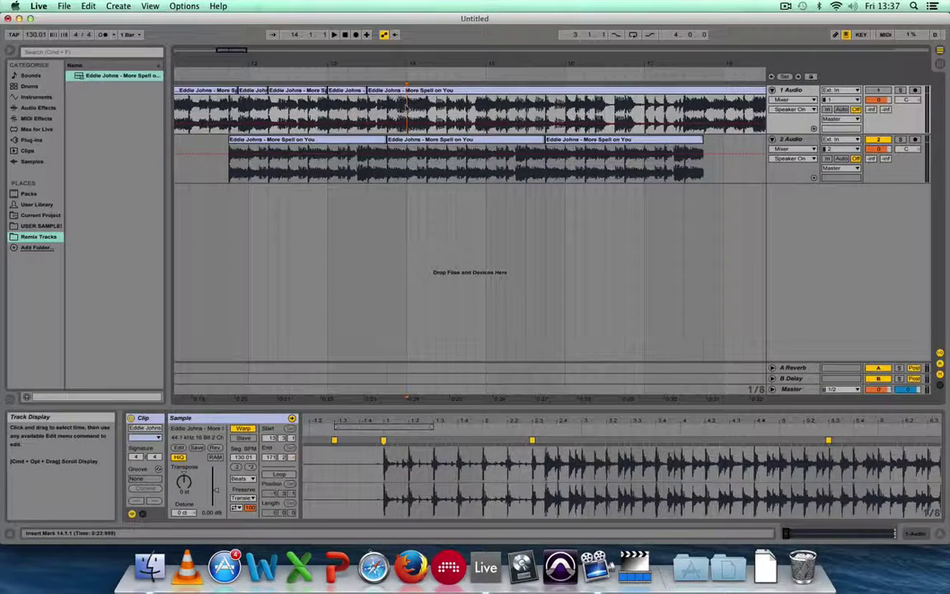
left_click_drag(403, 60, 364, 118)
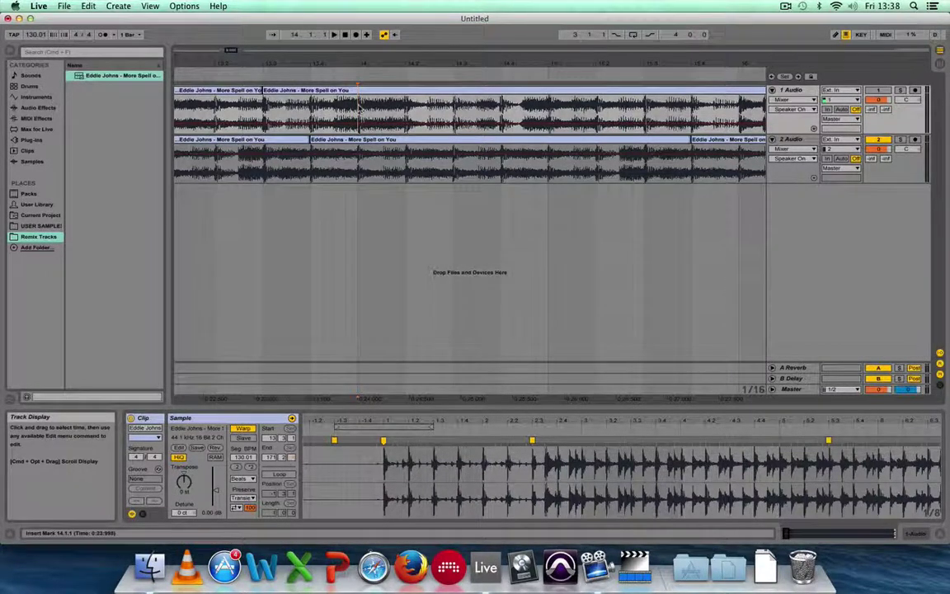
left_click(402, 107)
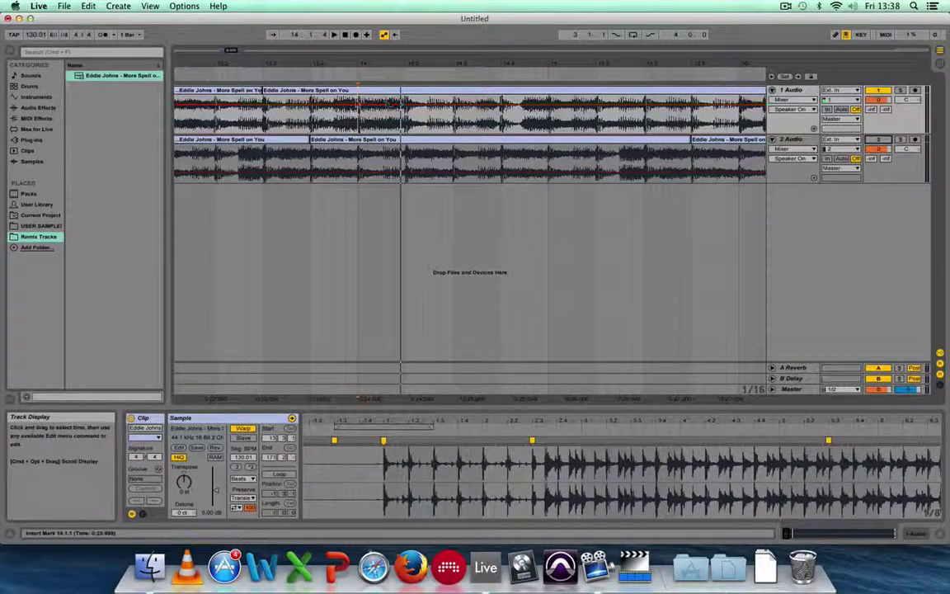
key("space")
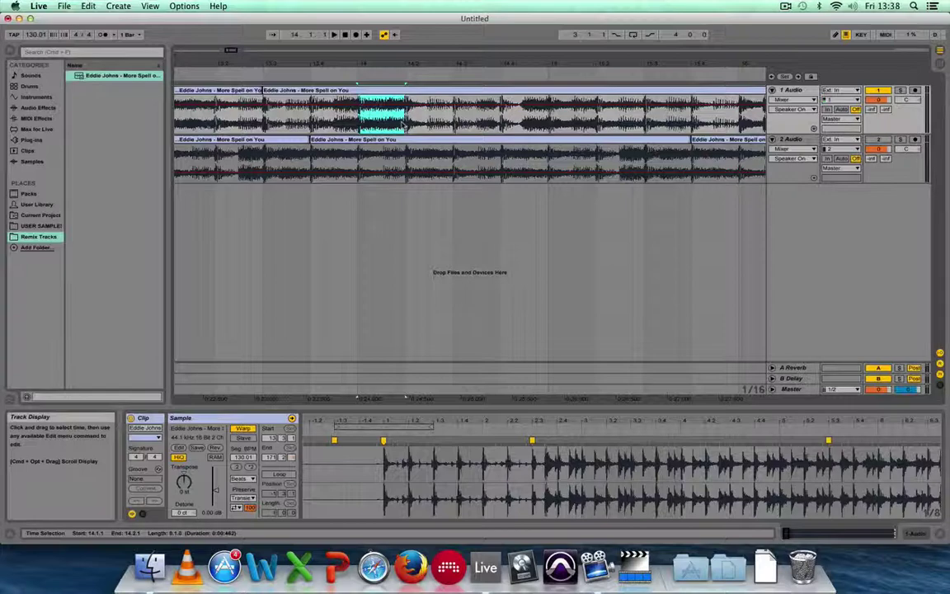
key("super+e")
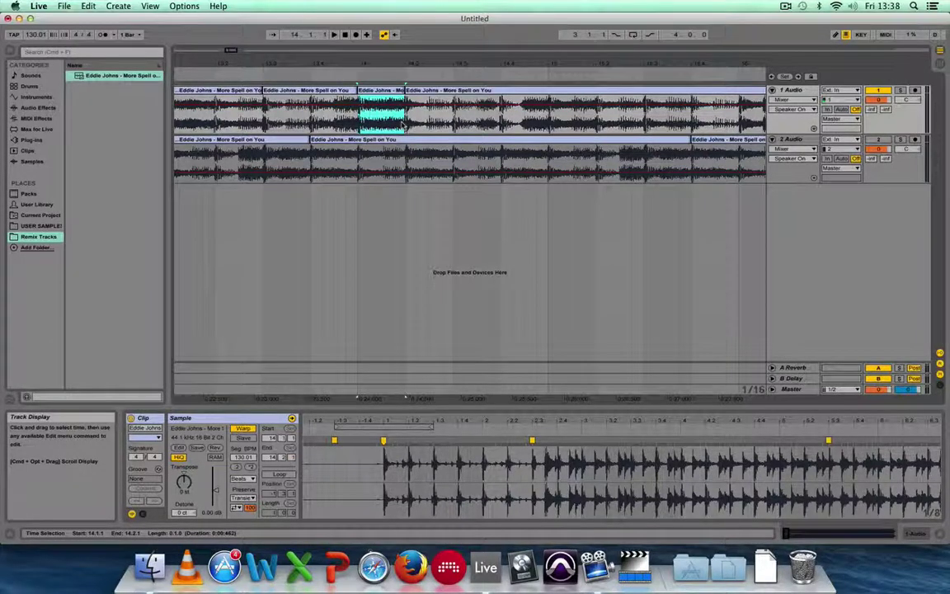
Copy the one-beat slice to 17.4.1, directly after the third clip on the 2 Audio track, and play the transition from 17.1.3
left_click_drag(419, 64, 418, 57)
left_click(402, 91)
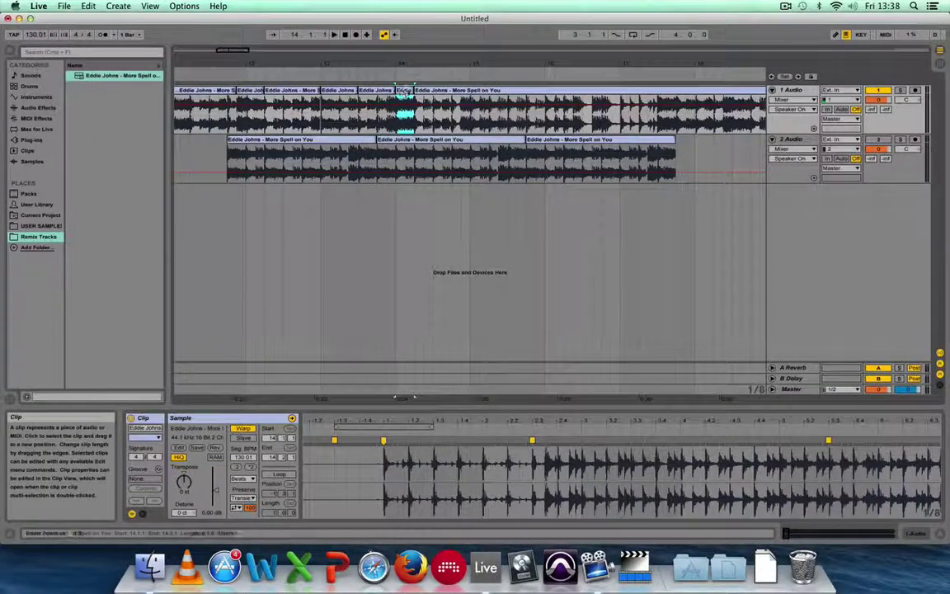
left_click_drag(404, 93, 685, 163)
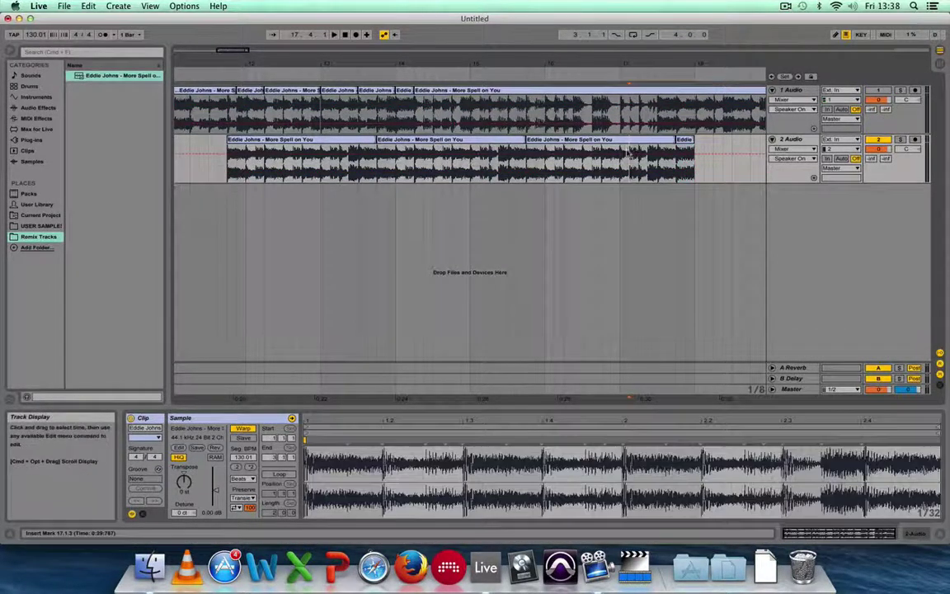
left_click(644, 156)
key("space")
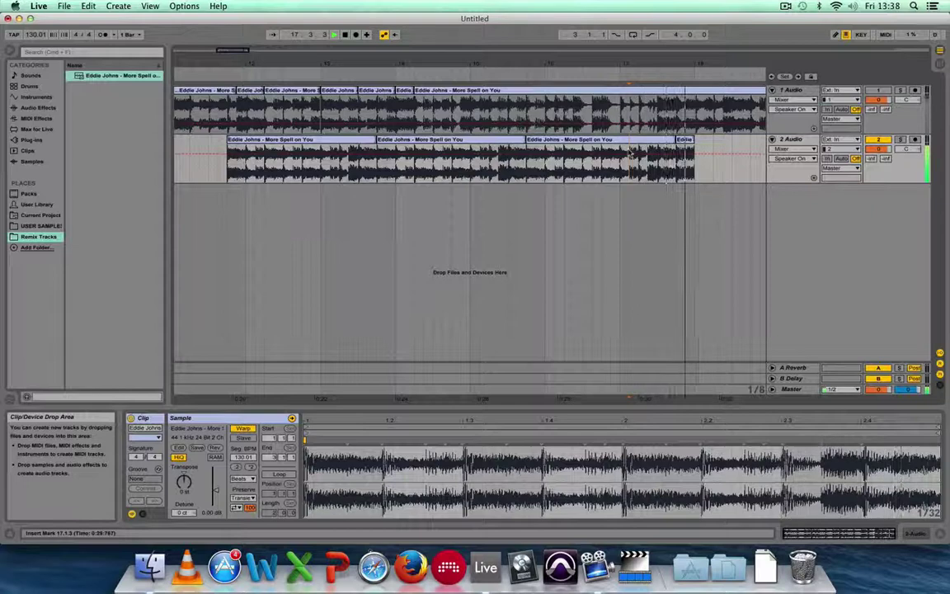
Duplicate the one-beat slice at 17.4.1 five times in a row up to 19.2.1 and play the sequence from 16.3.1
left_click(690, 149)
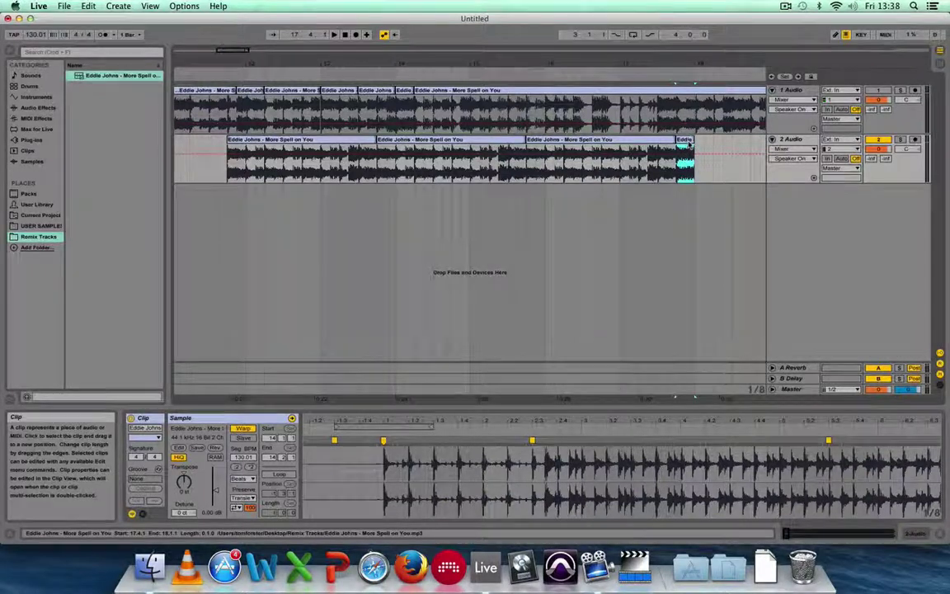
scroll(698, 171, "right", 4)
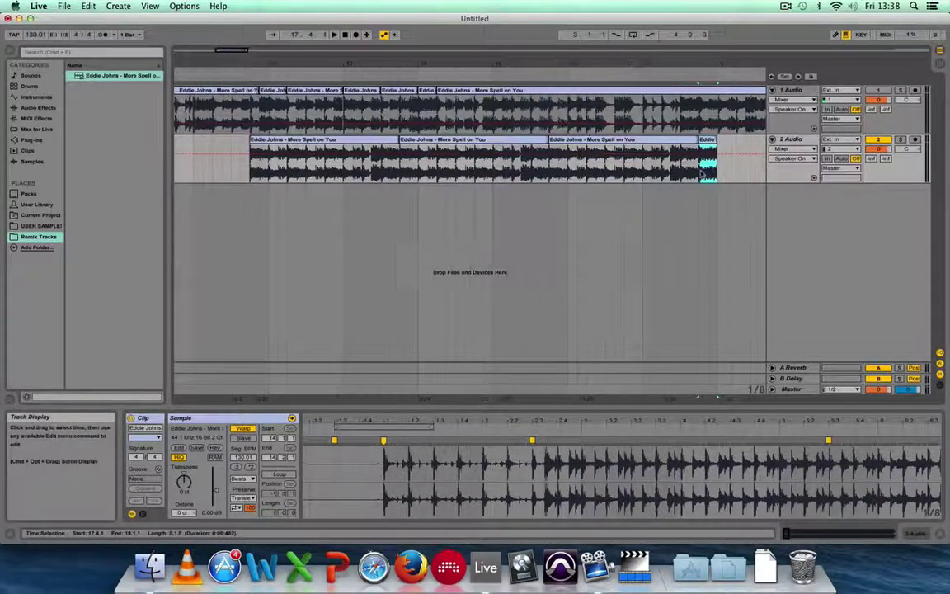
key("super+d")
key("super+d")
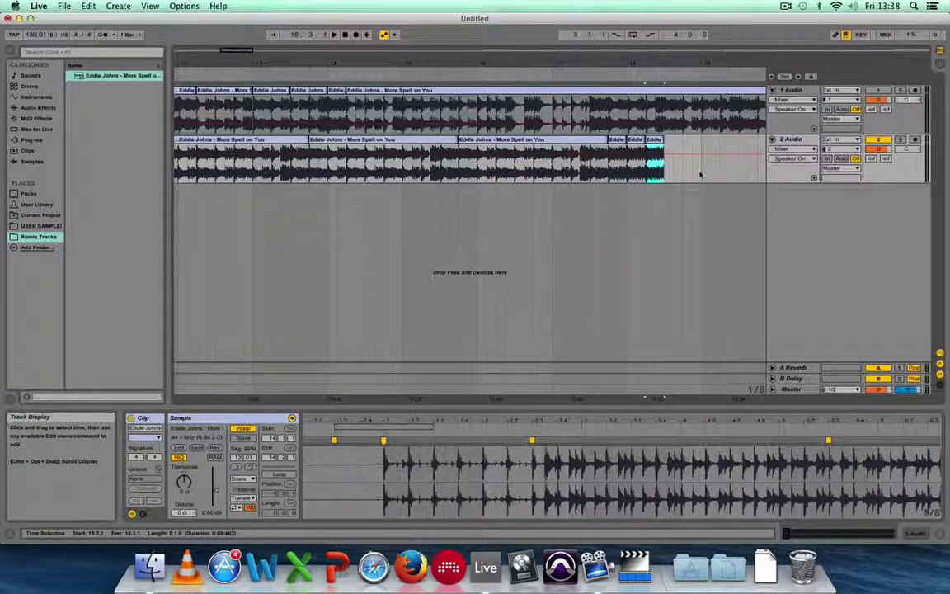
key("super+d")
key("super+d")
key("super+d")
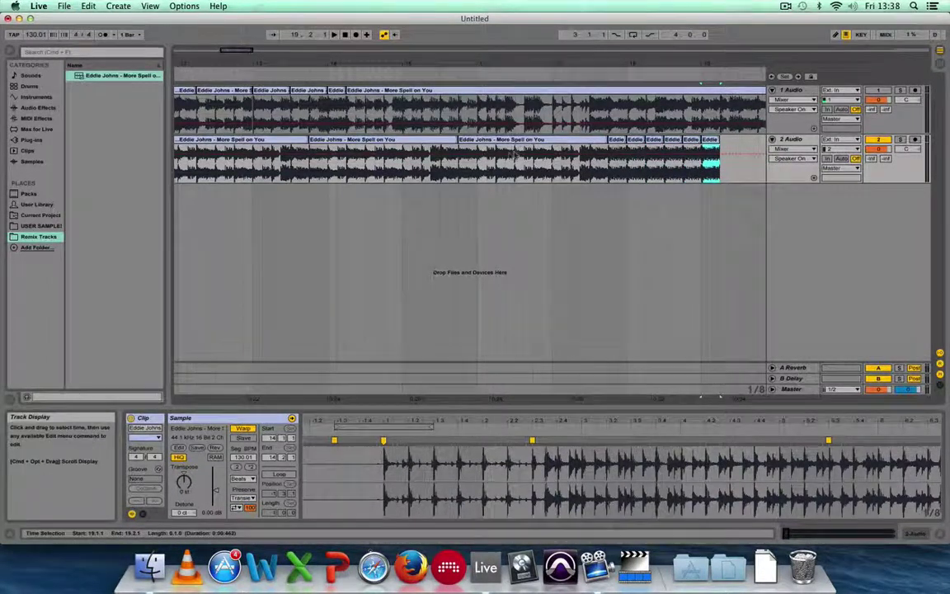
left_click(517, 168)
key("space")
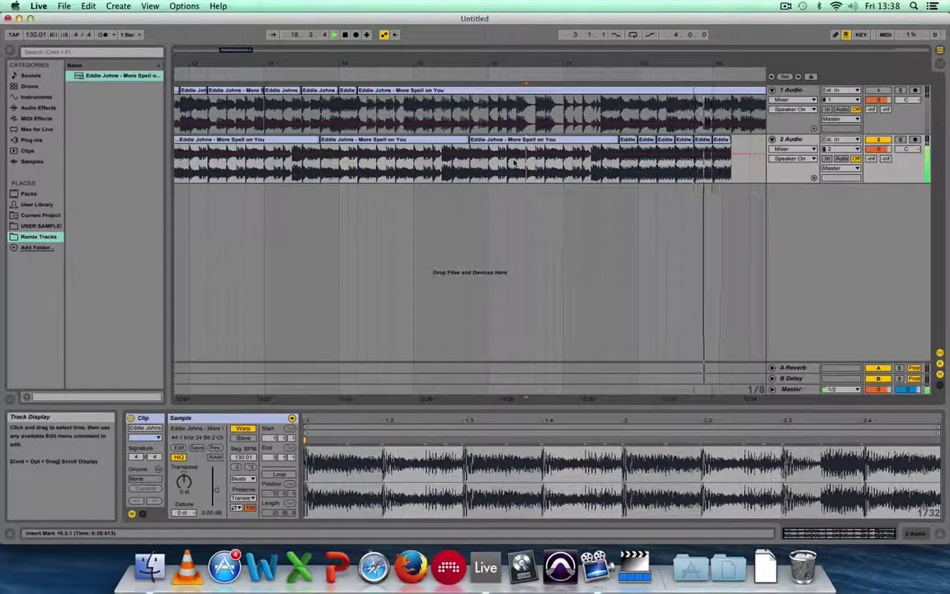
key("space")
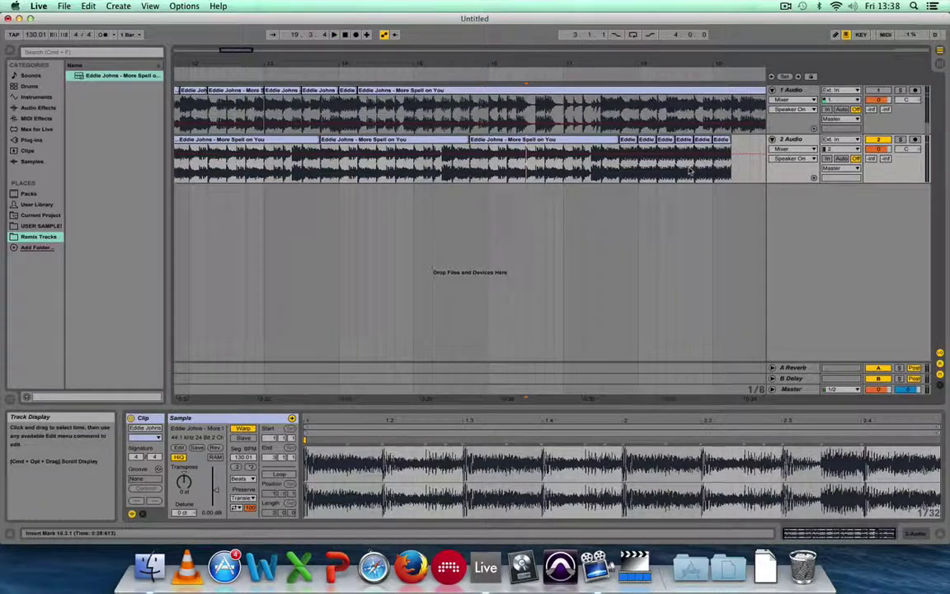
Duplicate the last one-beat slice once more at 19.2.1 and shorten the new copy to end at 19.2.3
scroll(689, 171, "left", 1)
scroll(690, 171, "right", 3)
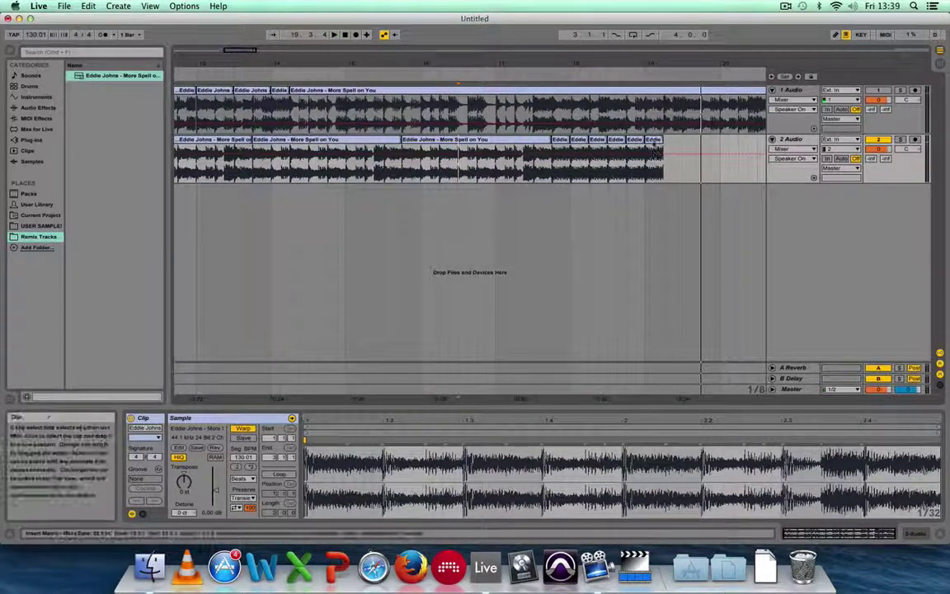
left_click(655, 149)
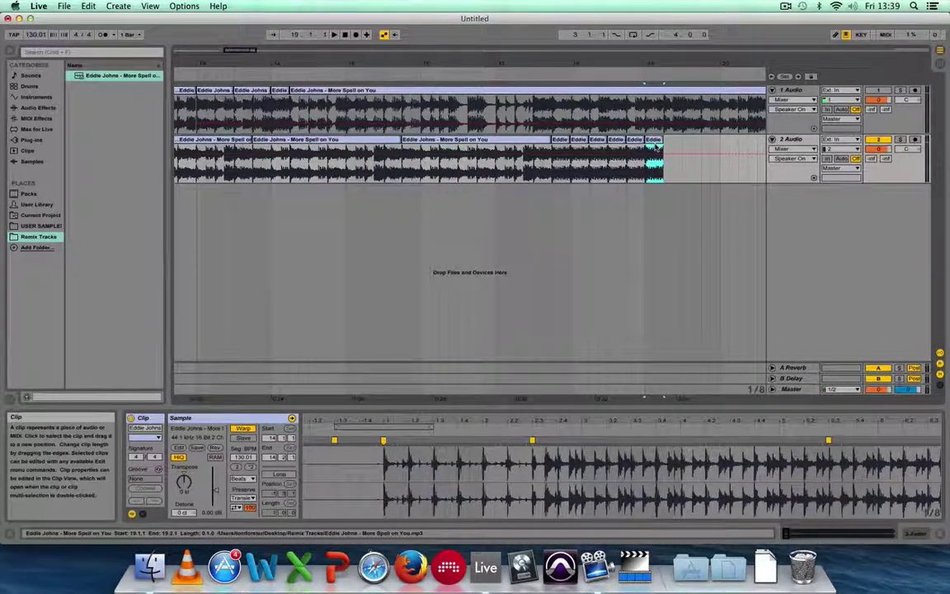
key("super+d")
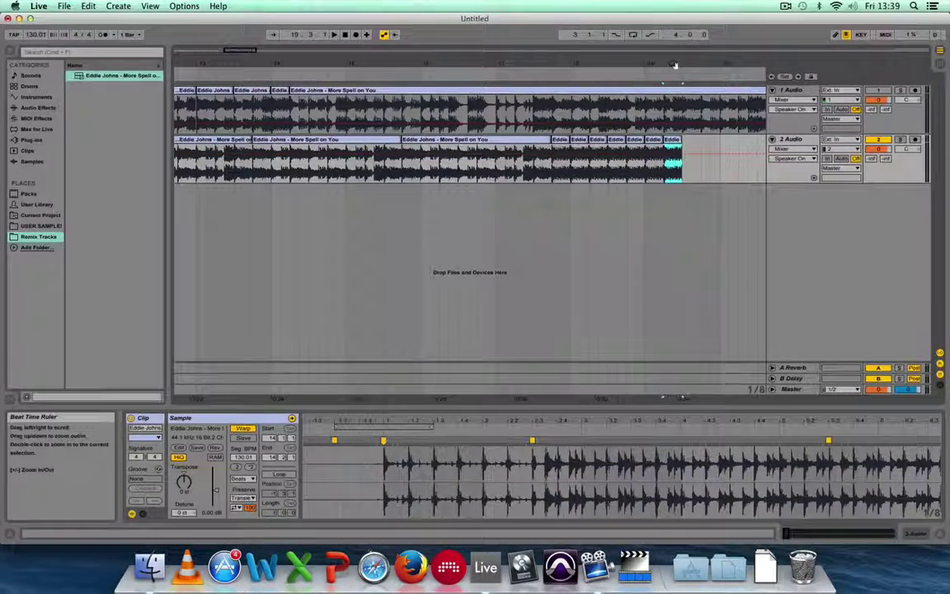
left_click_drag(674, 66, 692, 80)
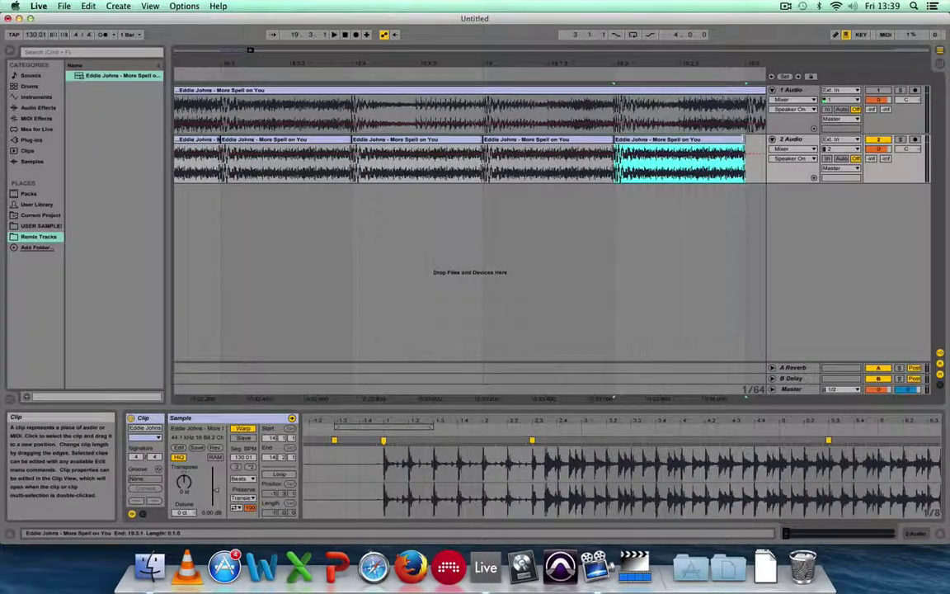
left_click_drag(745, 161, 678, 160)
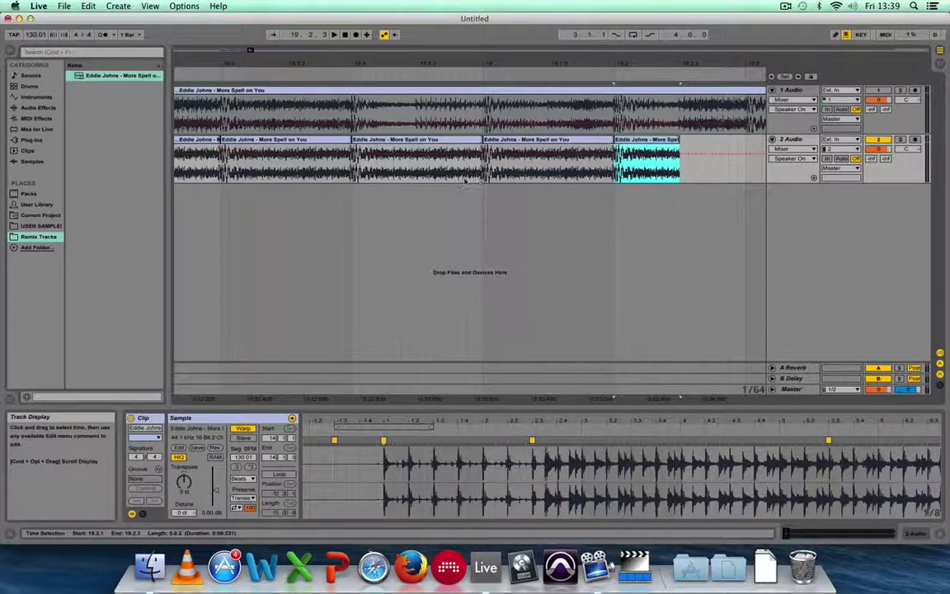
Copy the 11.4.3 to 12.2.1 slice from the 1 Audio track to 19.2.3, directly after the shortened slice on 2 Audio
scroll(463, 179, "left", 2)
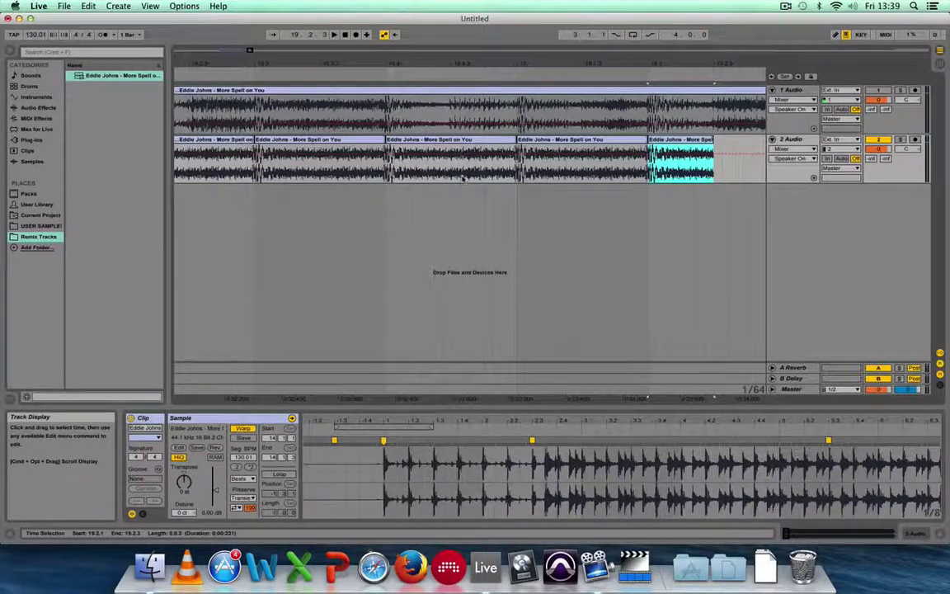
scroll(463, 179, "right", 1)
left_click_drag(410, 63, 453, 74)
scroll(355, 152, "left", 10)
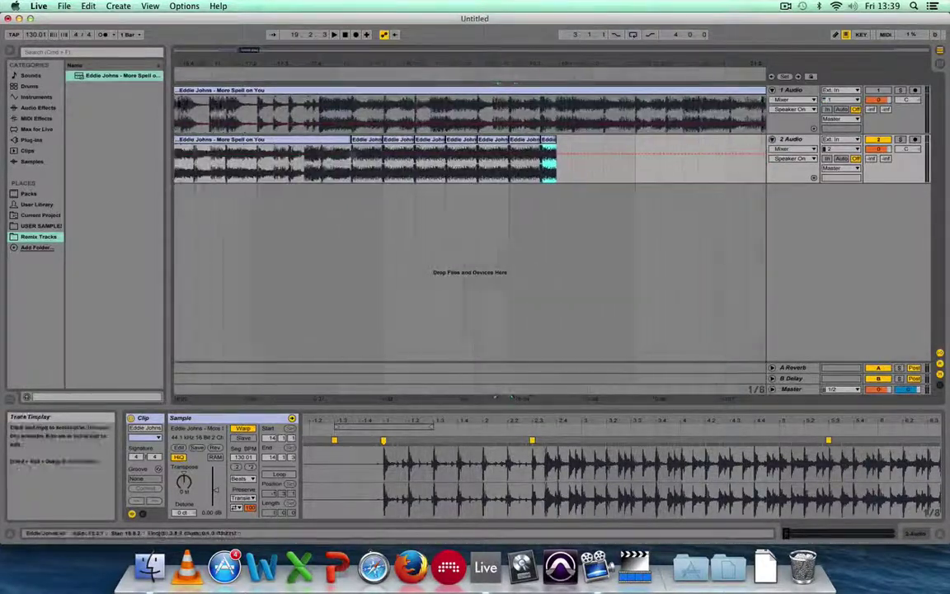
scroll(350, 152, "left", 10)
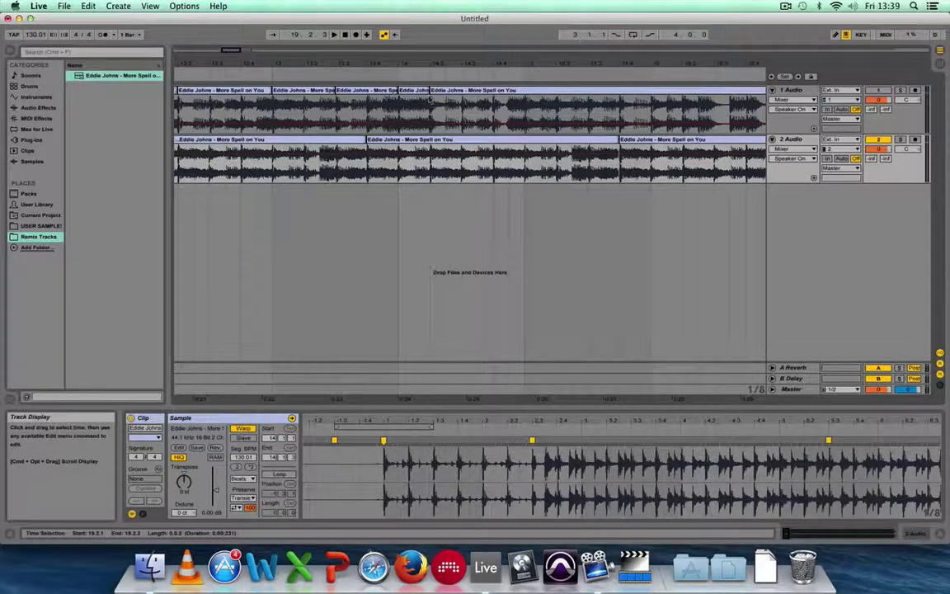
left_click_drag(459, 93, 301, 91)
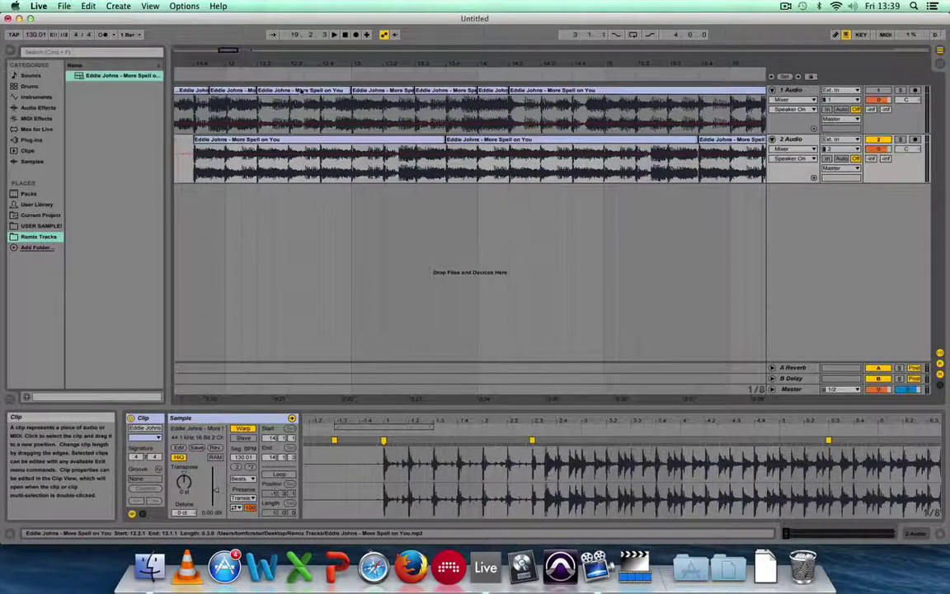
scroll(470, 132, "left", 3)
left_click(296, 114)
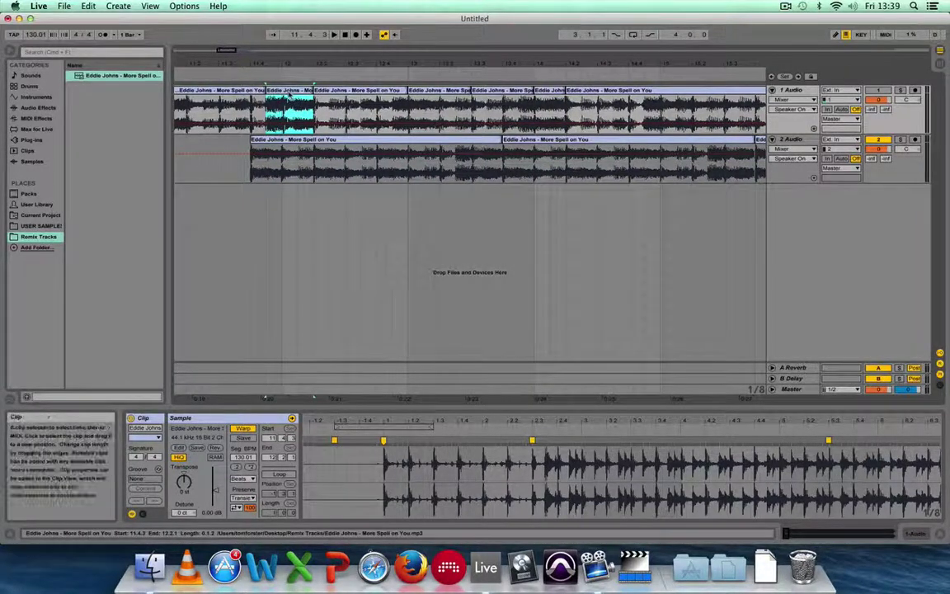
left_click_drag(312, 398, 306, 402)
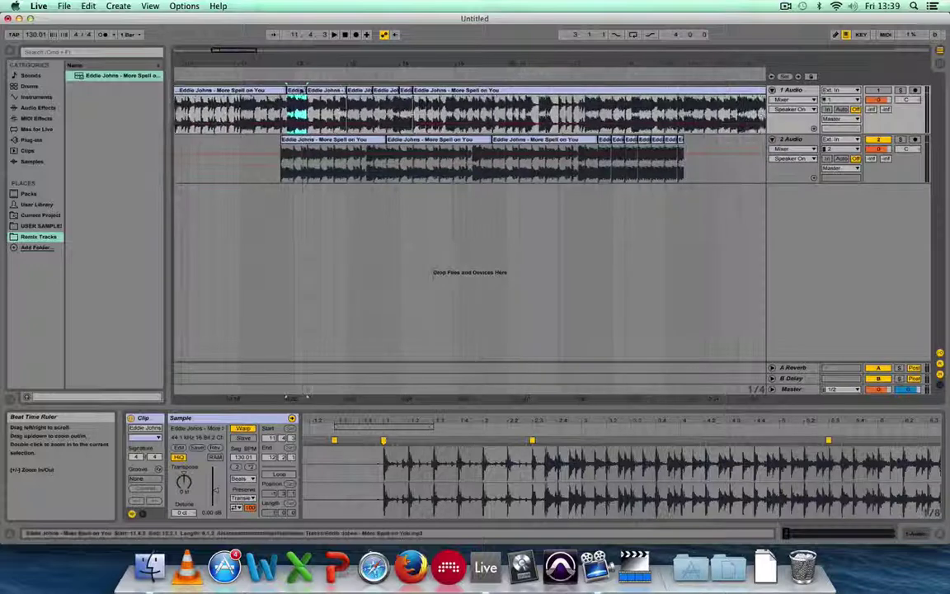
left_click_drag(297, 93, 695, 163)
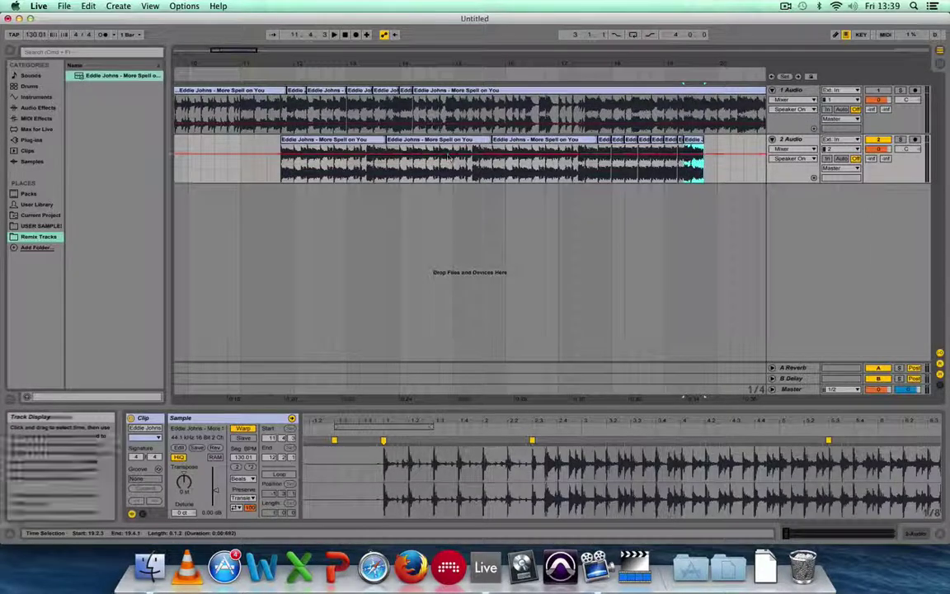
Play the whole 2 Audio sequence and consolidate its eleven clips into one clip spanning 11.4.1 to 19.4.1
left_click(267, 148)
key("space")
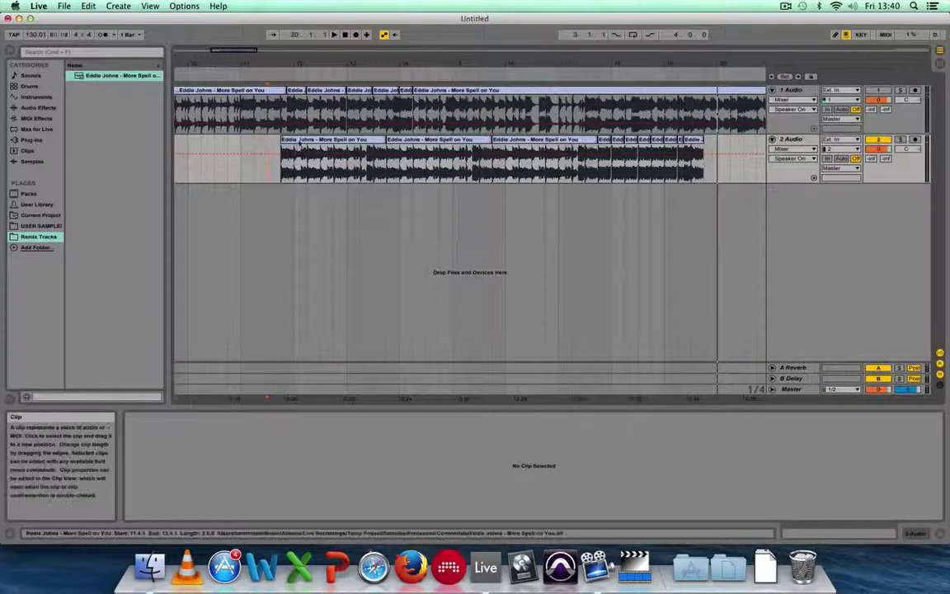
left_click(333, 161)
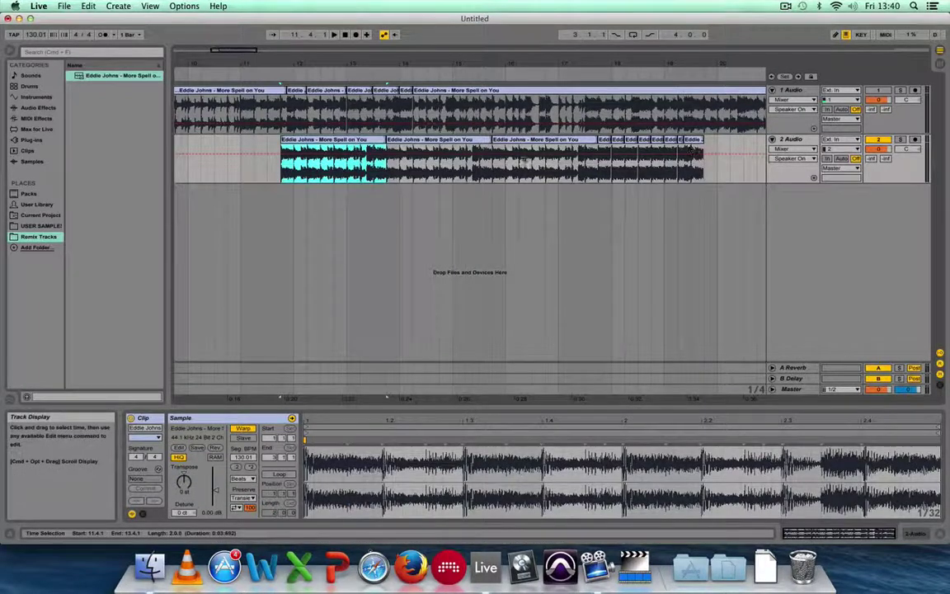
left_click(696, 141, "shift")
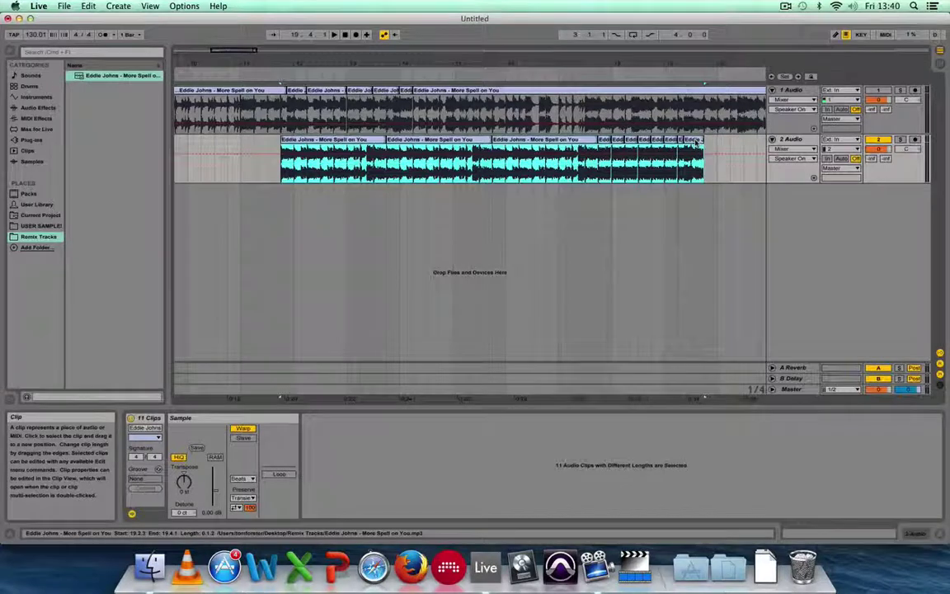
key("super+j")
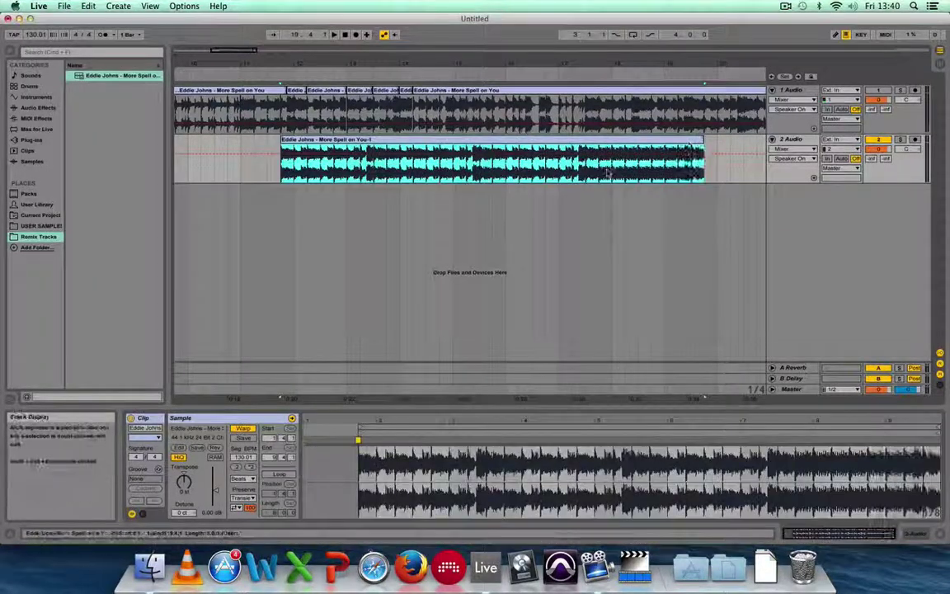
Move the consolidated eight-bar clip on 2 Audio to the beginning of the arrangement at 1.1.1
scroll(608, 171, "left", 5)
left_click_drag(571, 141, 239, 142)
scroll(239, 144, "left", 5)
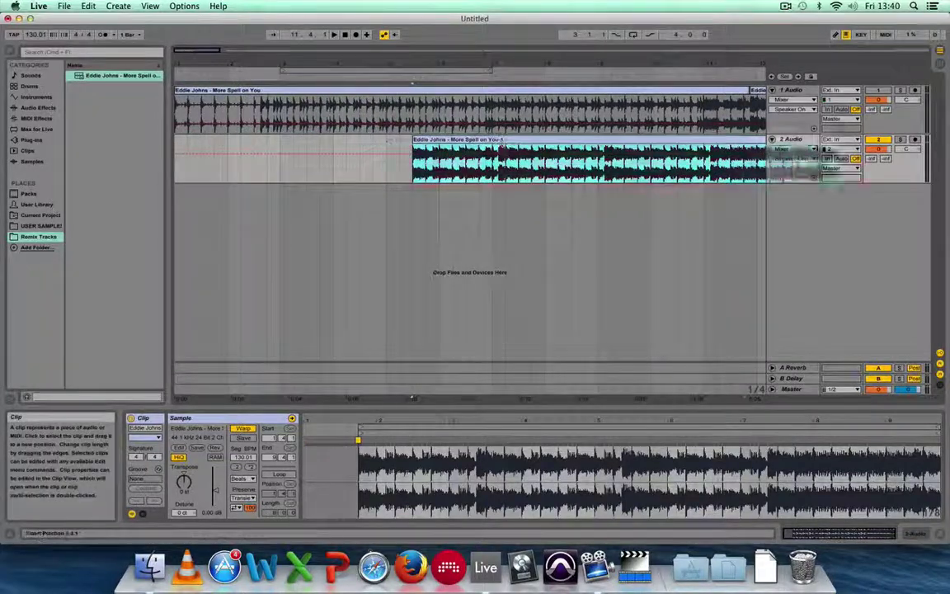
left_click_drag(487, 141, 297, 146)
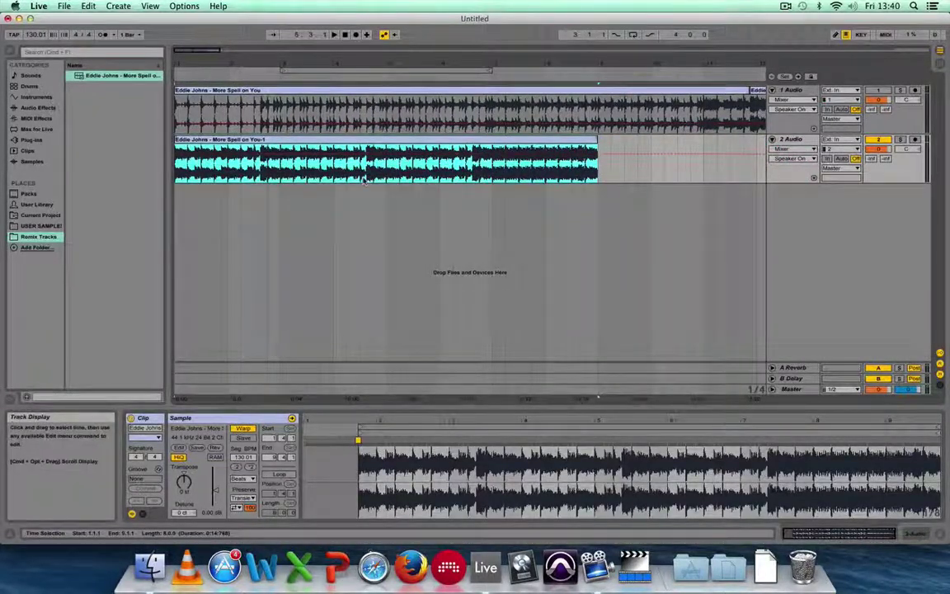
Duplicate the eight-bar clip on 2 Audio so the copy starts at 9.1.1, and play from 1.1.1 and from the copy's start
left_click(306, 145)
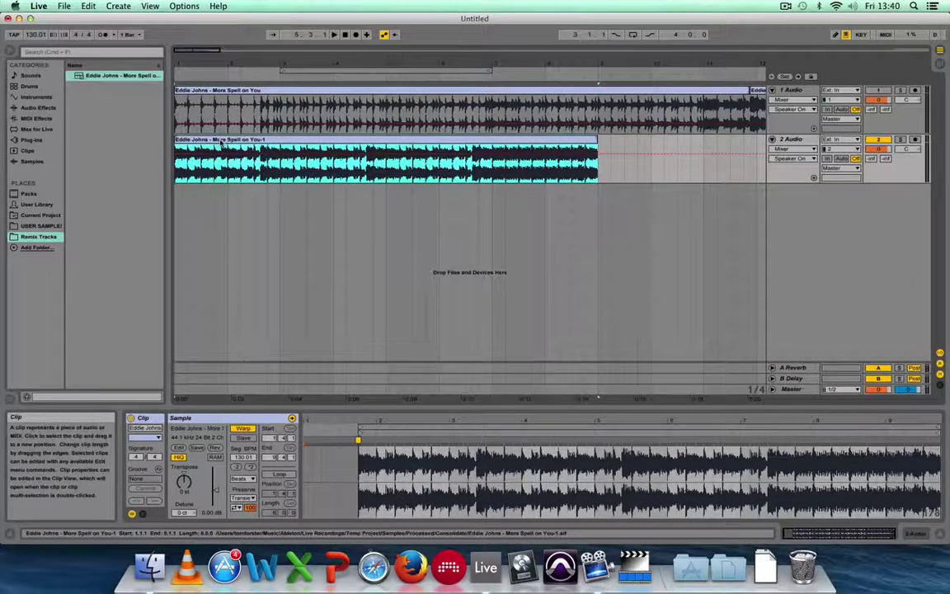
key("super+d")
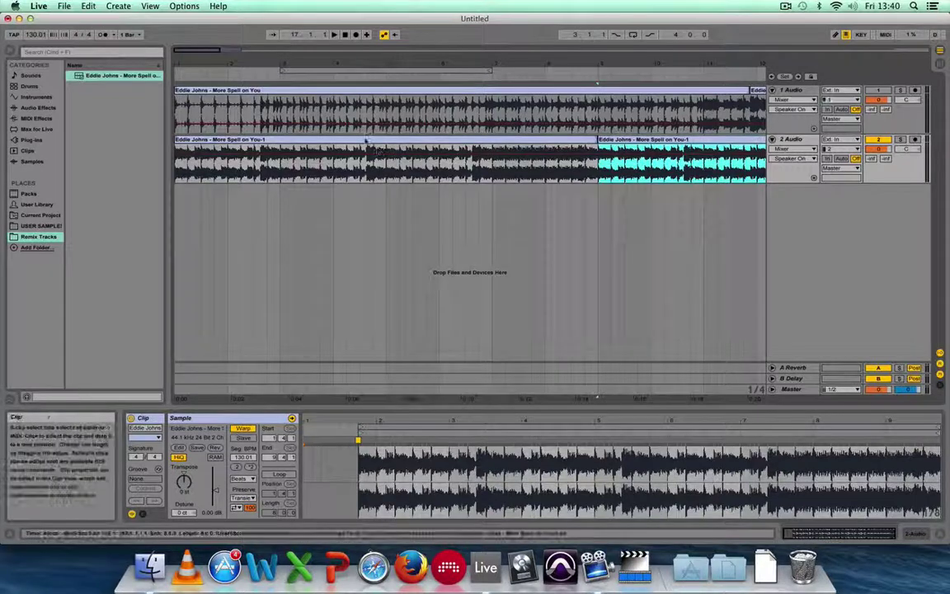
left_click(283, 165, "shift")
left_click(289, 161)
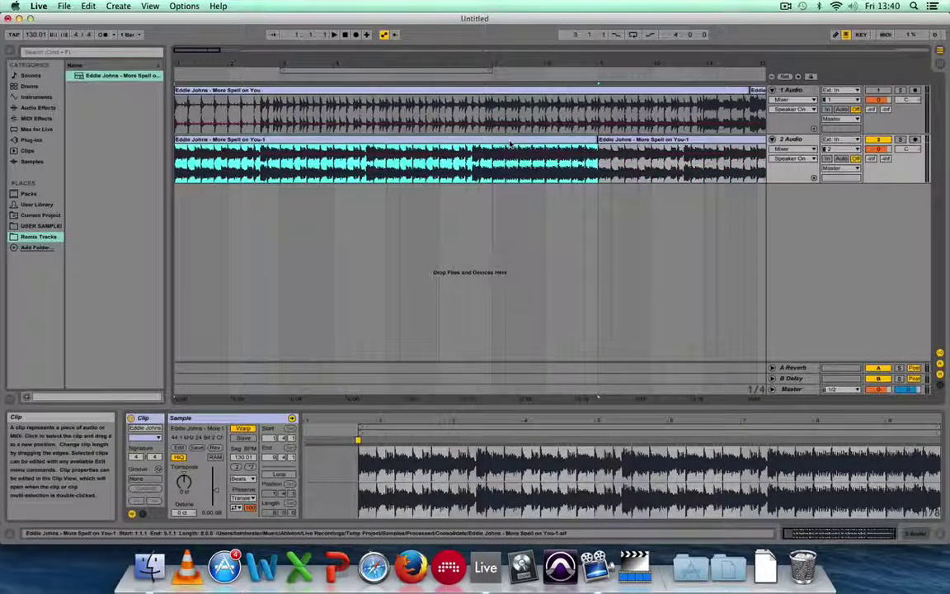
key("space")
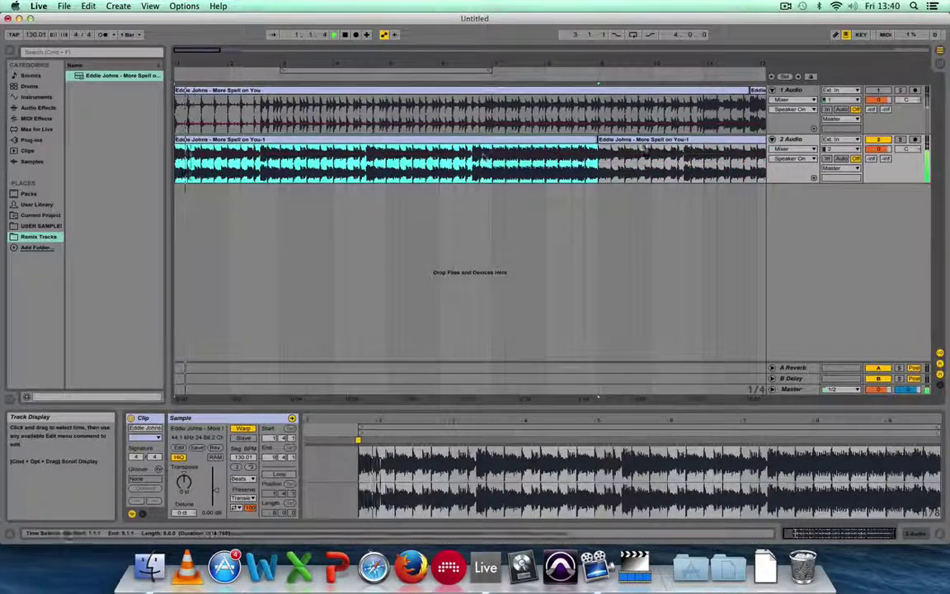
left_click(541, 156)
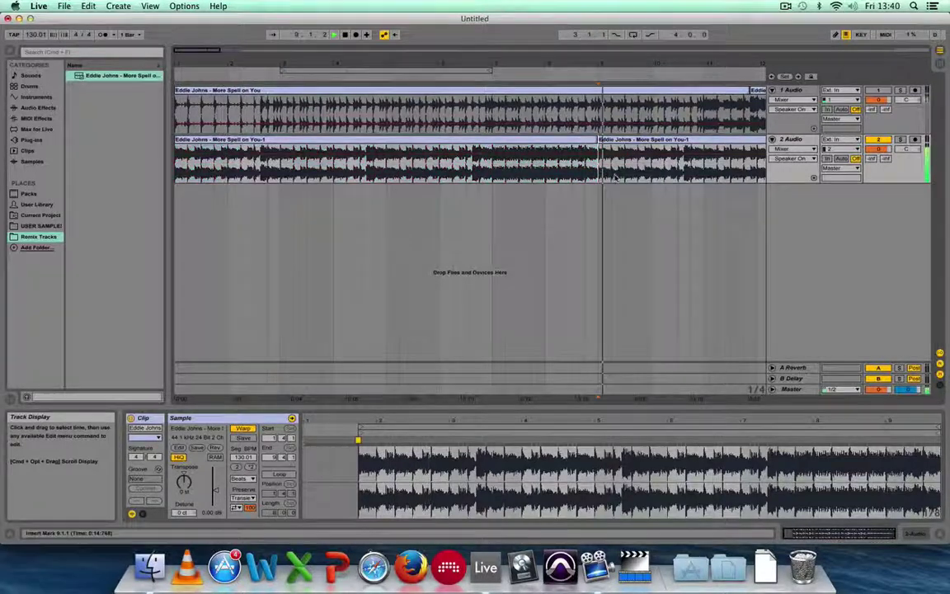
key("space")
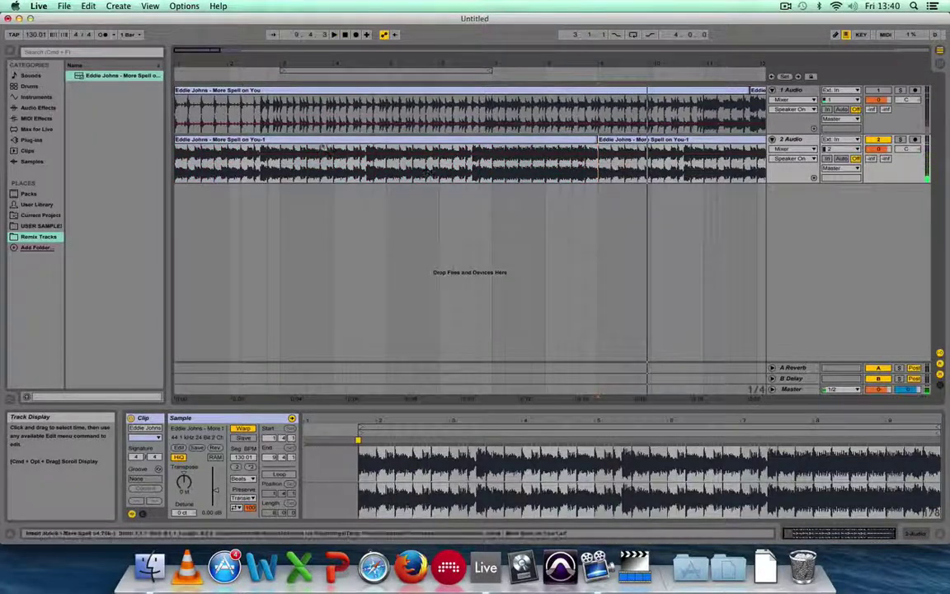
Add the EQ Three audio effect to the 2 Audio track
left_click(581, 157)
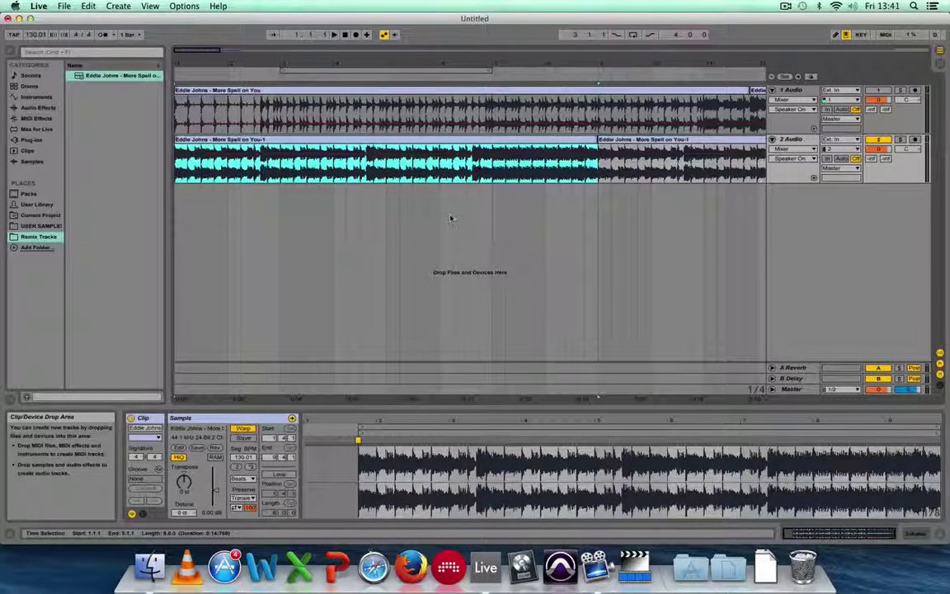
left_click(28, 110)
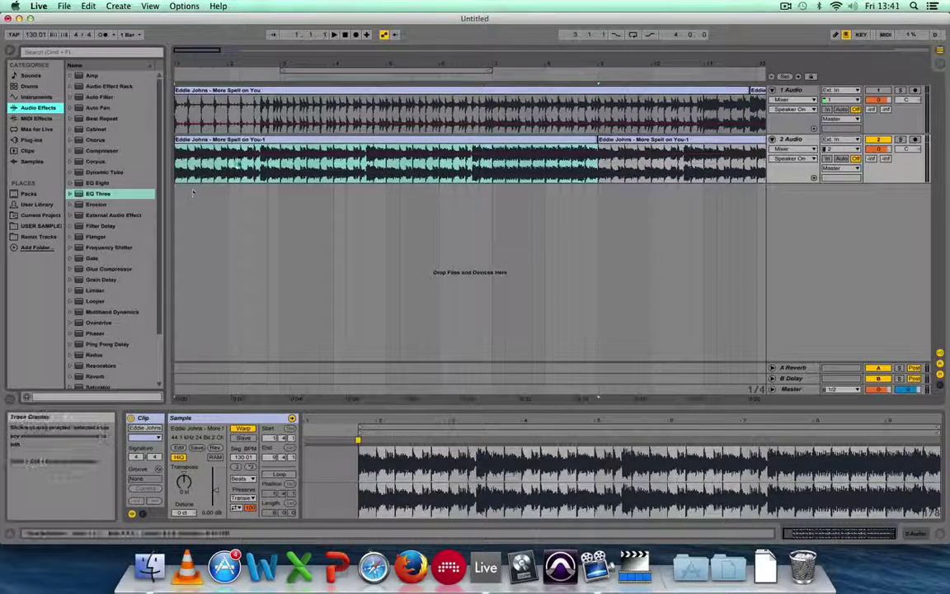
left_click(80, 196)
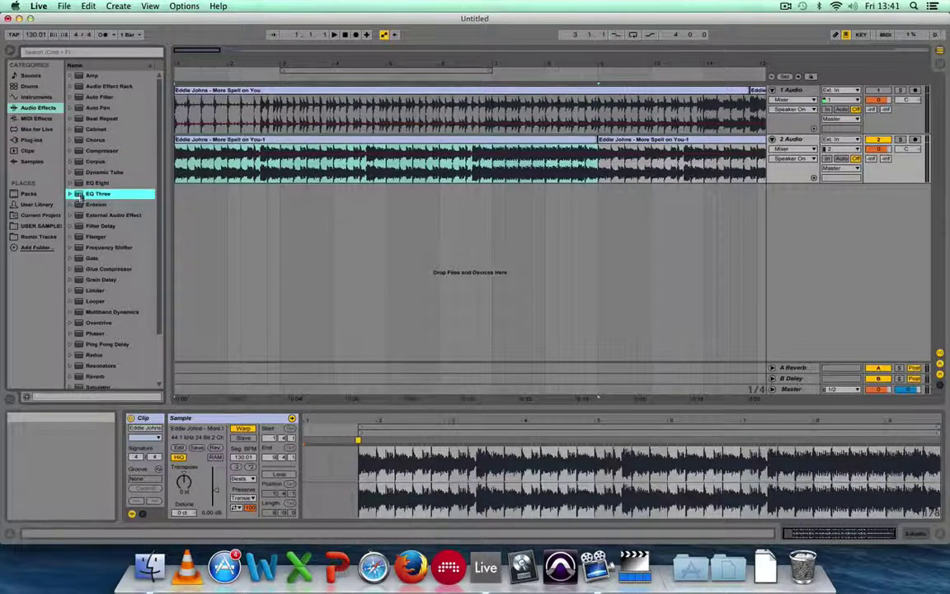
left_click_drag(292, 171, 294, 173)
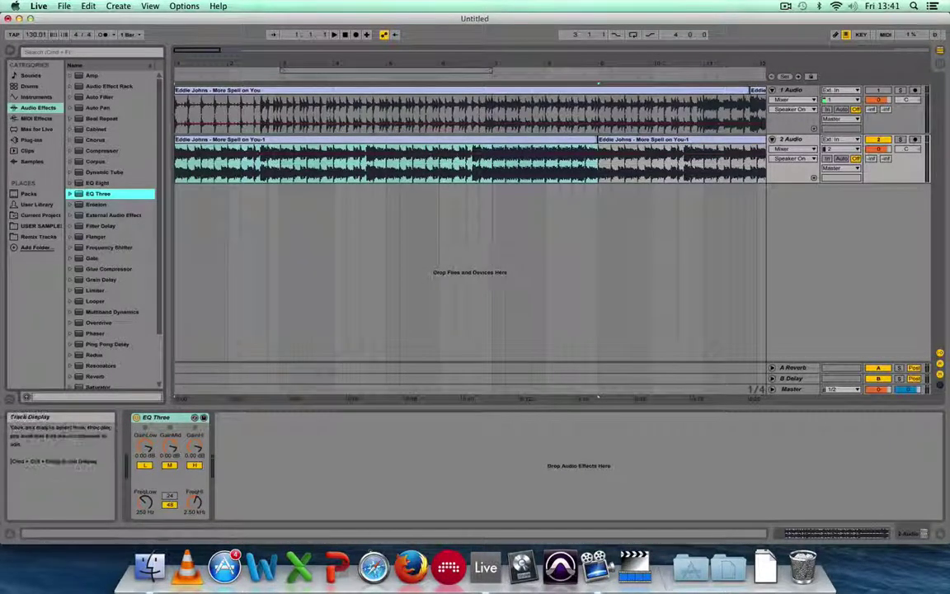
Play the arrangement from the start and switch off the low band of EQ Three on 2 Audio
left_click(203, 250)
left_click(333, 34)
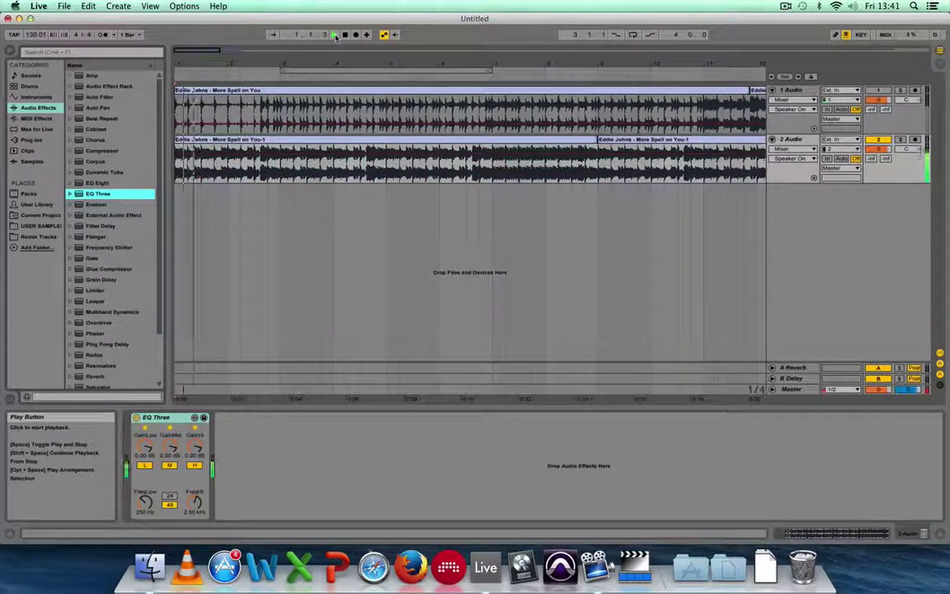
left_click(145, 467)
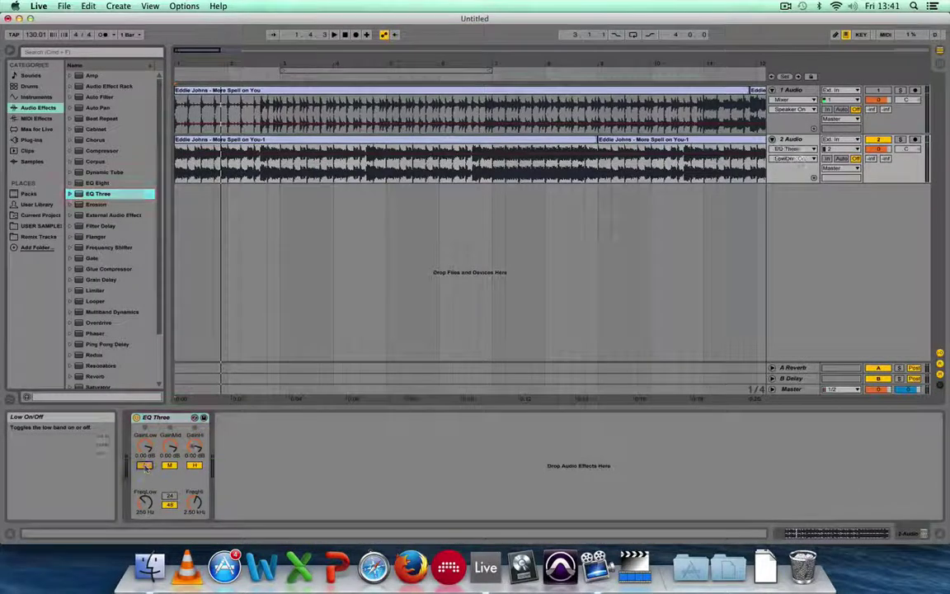
left_click(345, 36)
key("space")
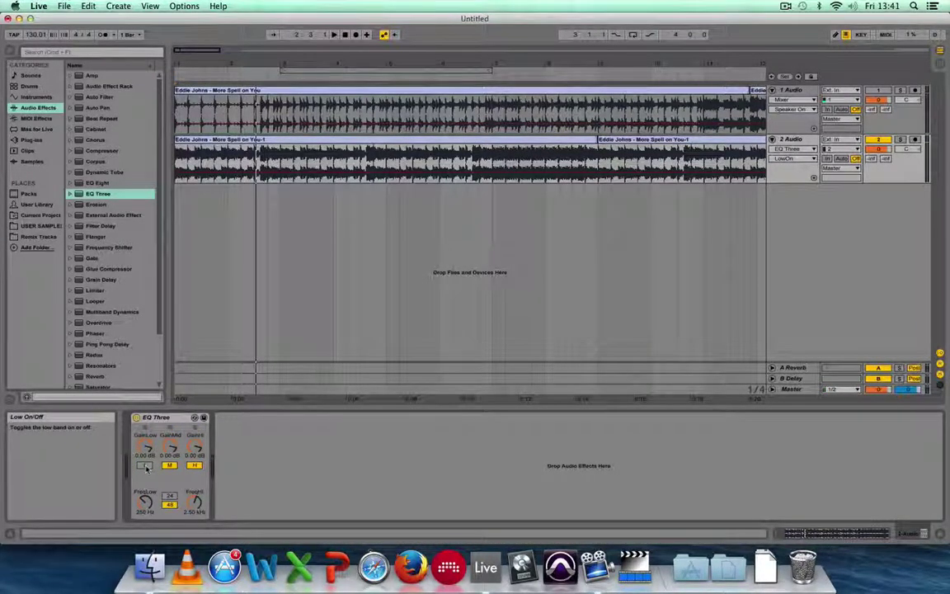
Play from the start while comparing EQ Three's low band on and off, ending with it off and playback reset to 1.1.1
left_click(333, 35)
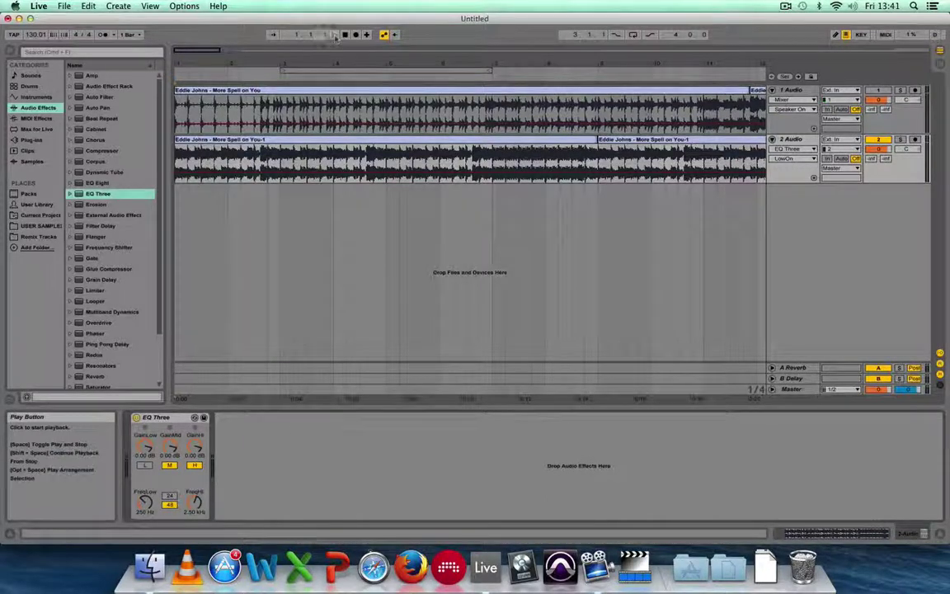
left_click(144, 466)
left_click(144, 465)
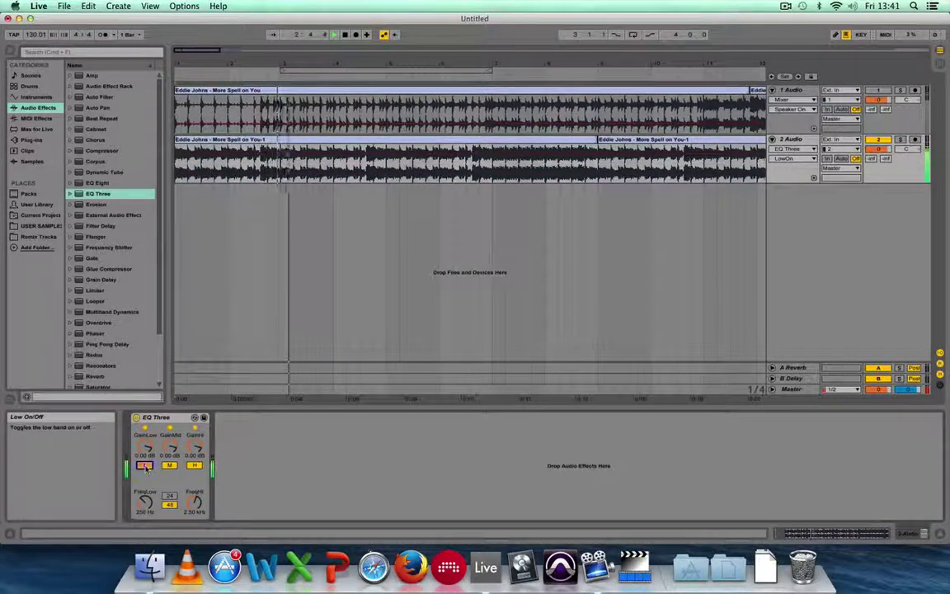
left_click(144, 465)
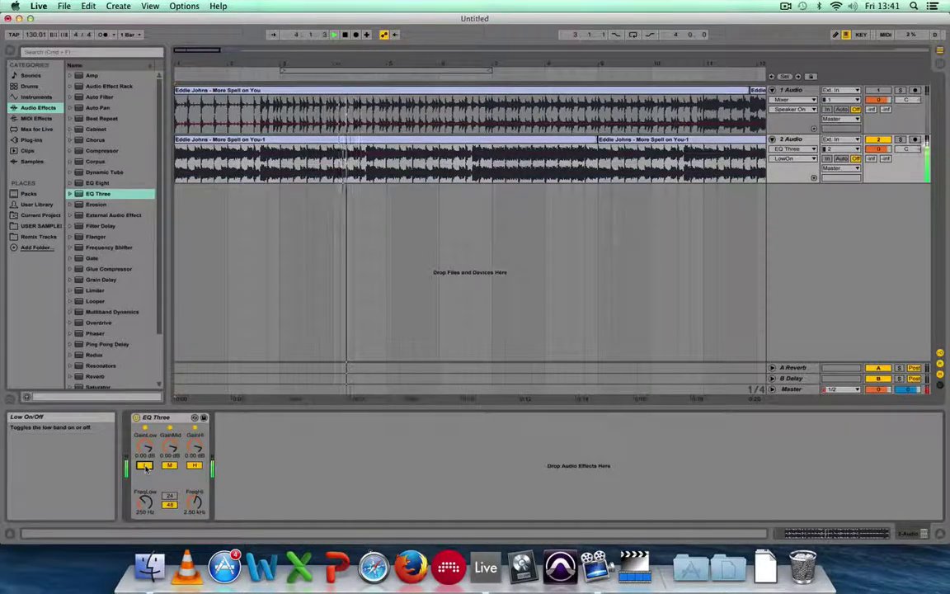
left_click(145, 465)
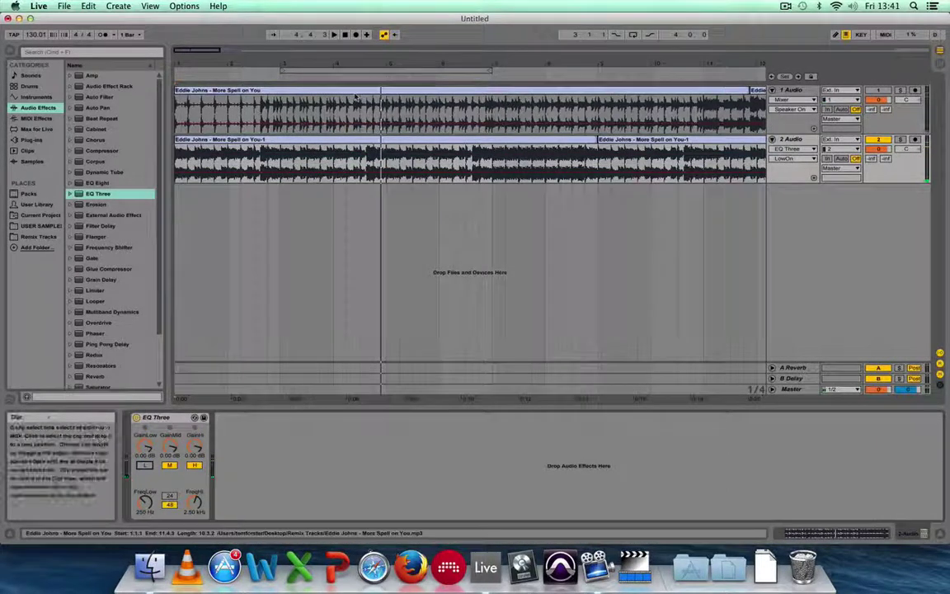
double_click(344, 37)
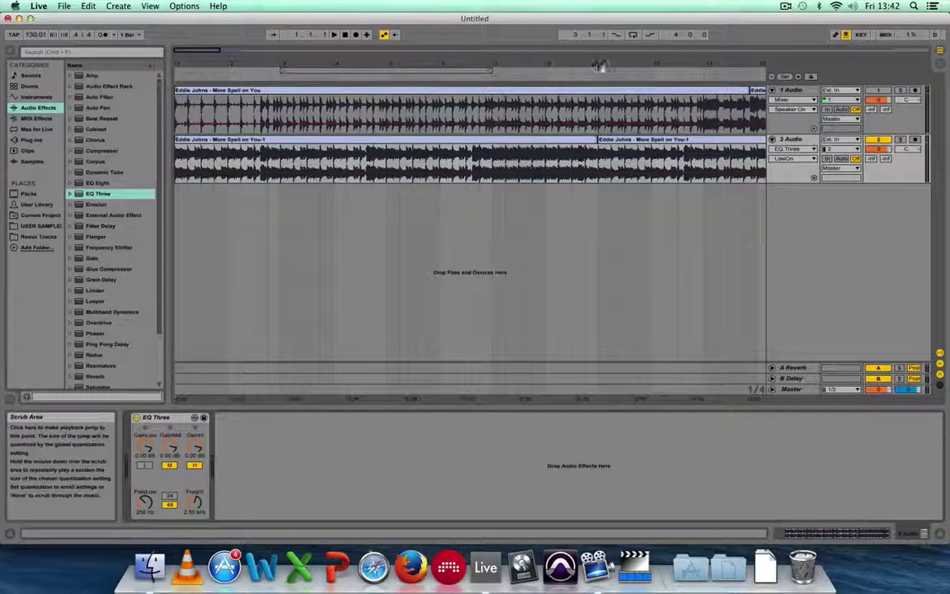
Automate EQ Three's LowOn on 2 Audio as off until 9.1.1 and on from there, and play the arrangement through
left_click_drag(601, 65, 597, 252)
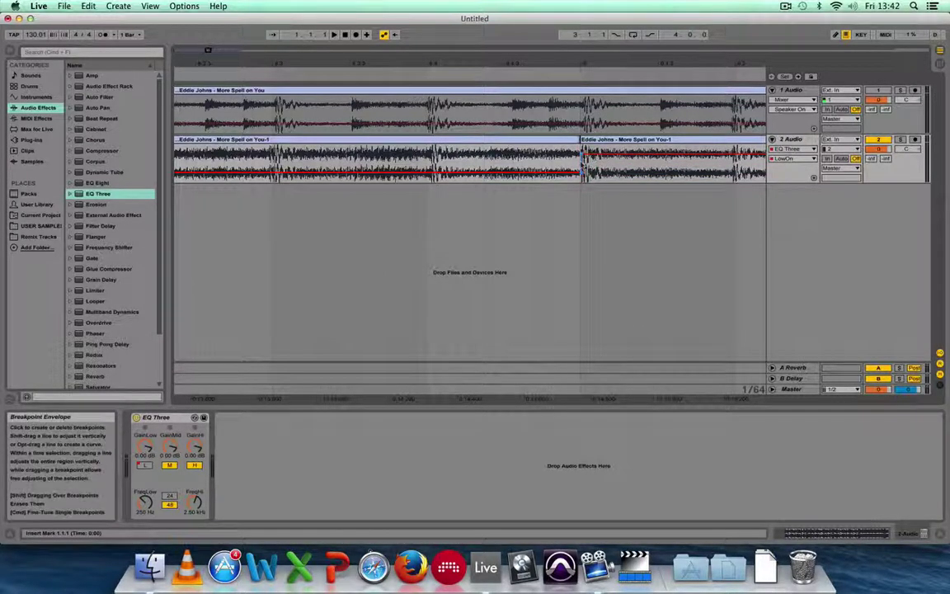
left_click(334, 35)
left_click_drag(442, 64, 441, 19)
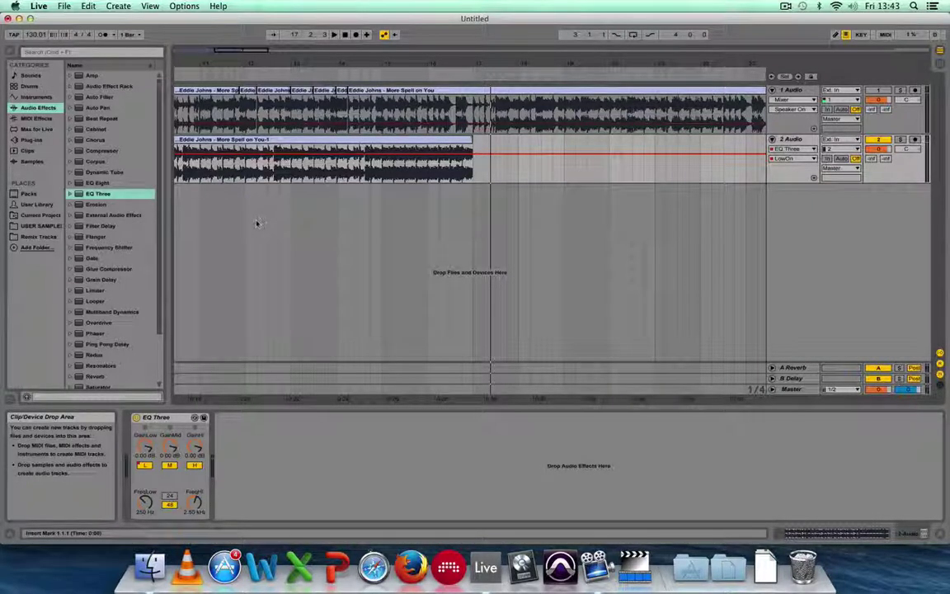
scroll(256, 221, "left", 8)
scroll(255, 221, "right", 5)
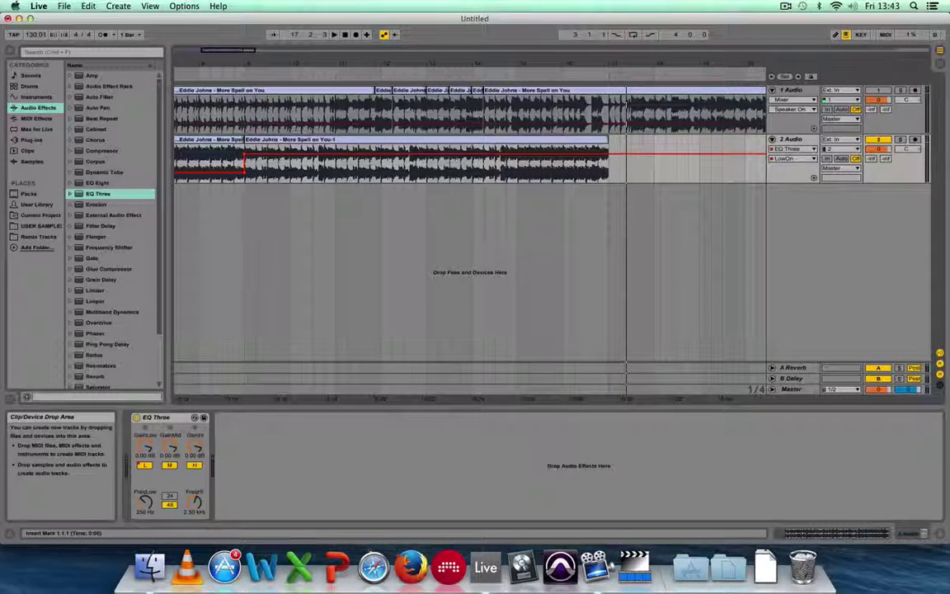
scroll(271, 218, "left", 3)
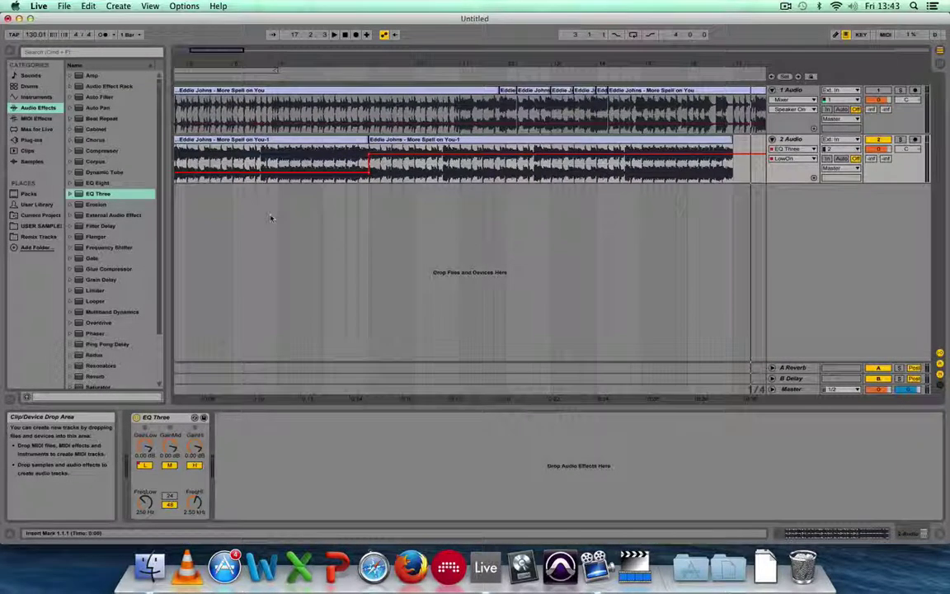